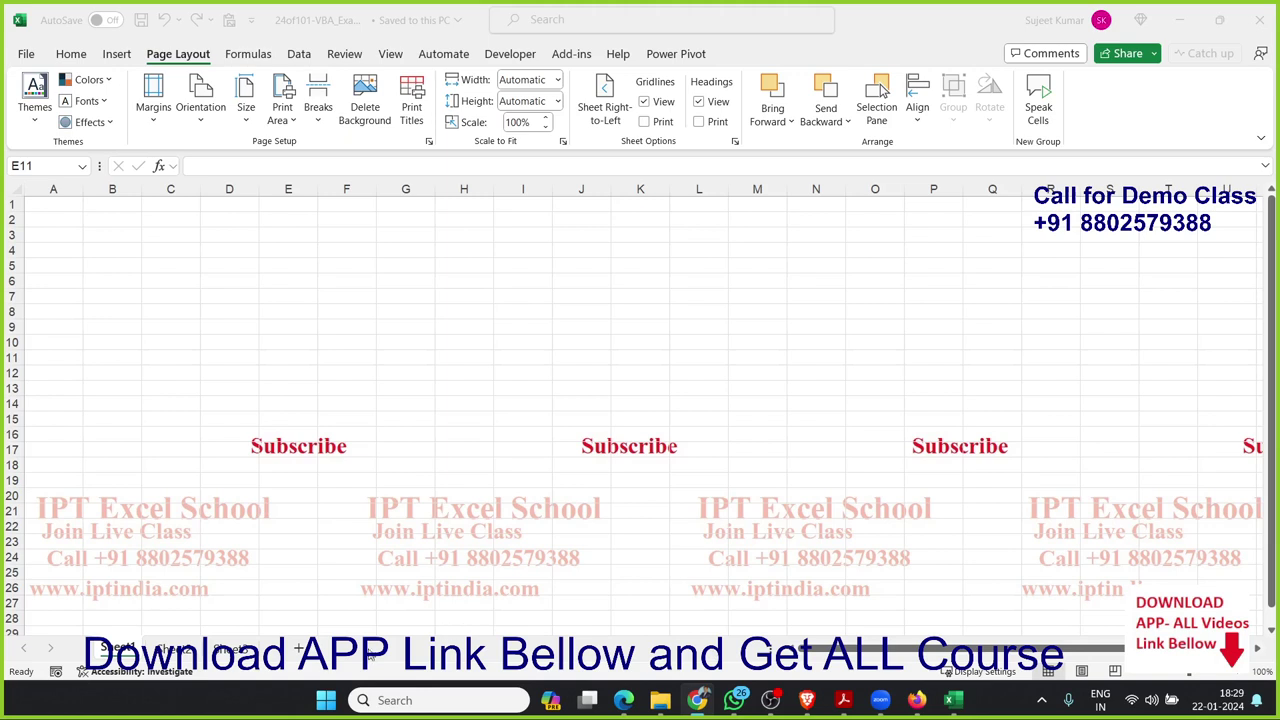
- Add Sheet4, Sheet5, Sheet6 and Sheet7 as new blank worksheets
left_click(497, 648)
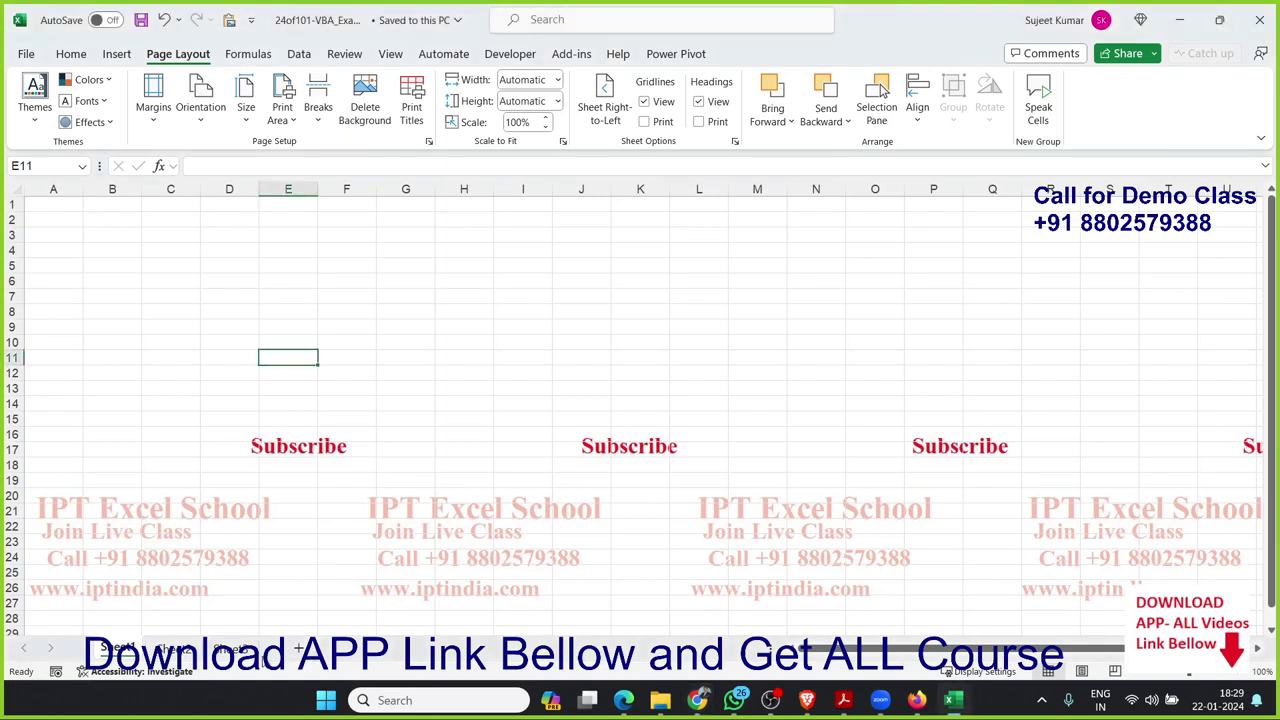
left_click(298, 648)
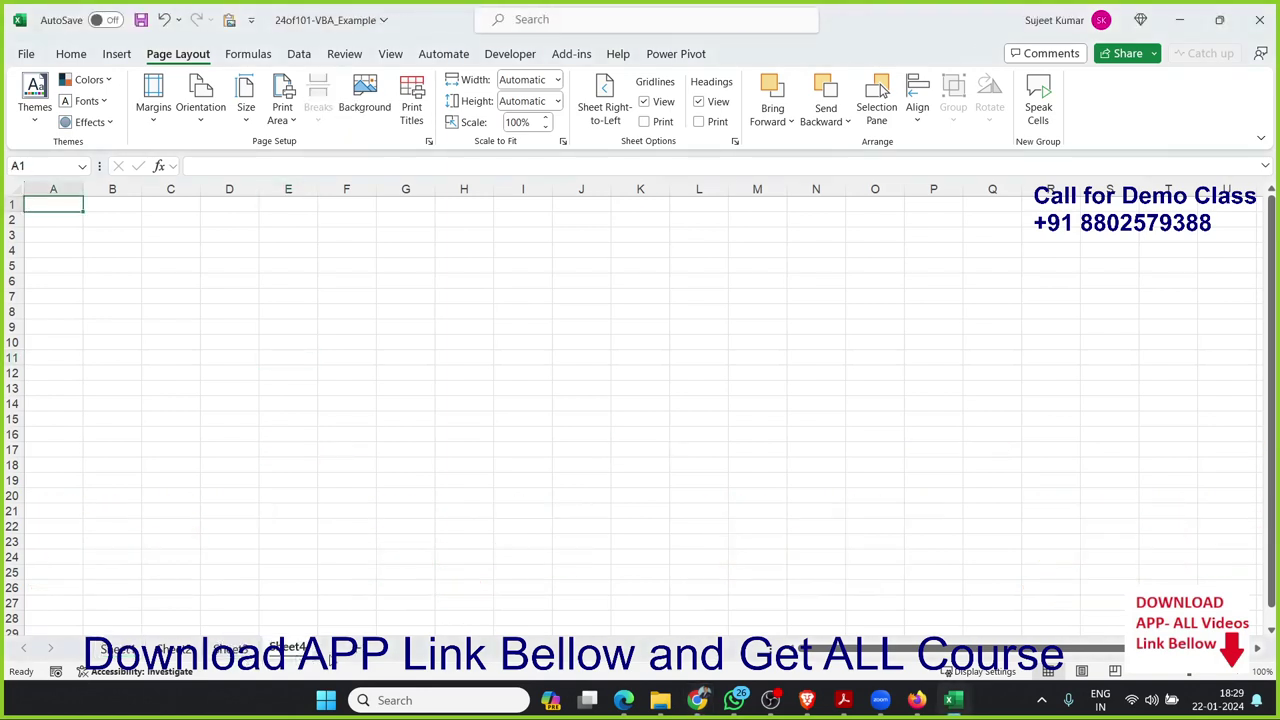
left_click(355, 650)
left_click(412, 648)
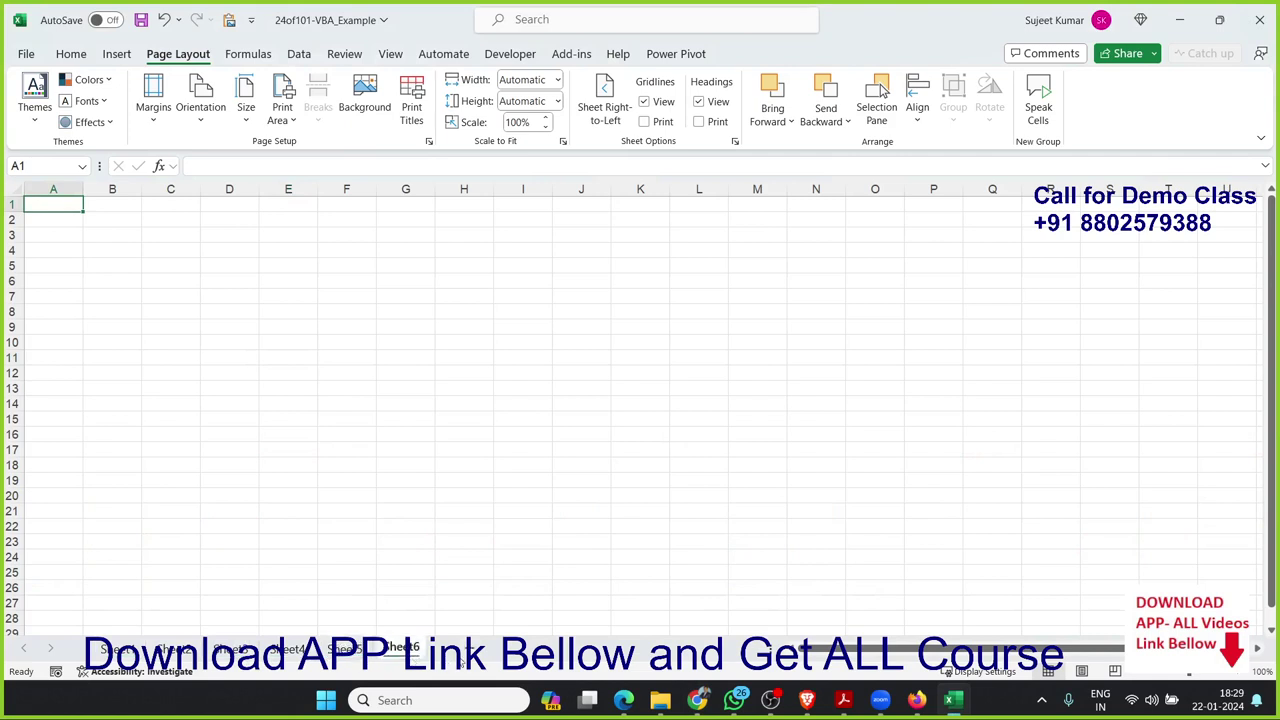
left_click(462, 650)
- Go back to Sheet1 and select cell B2
left_click(288, 650)
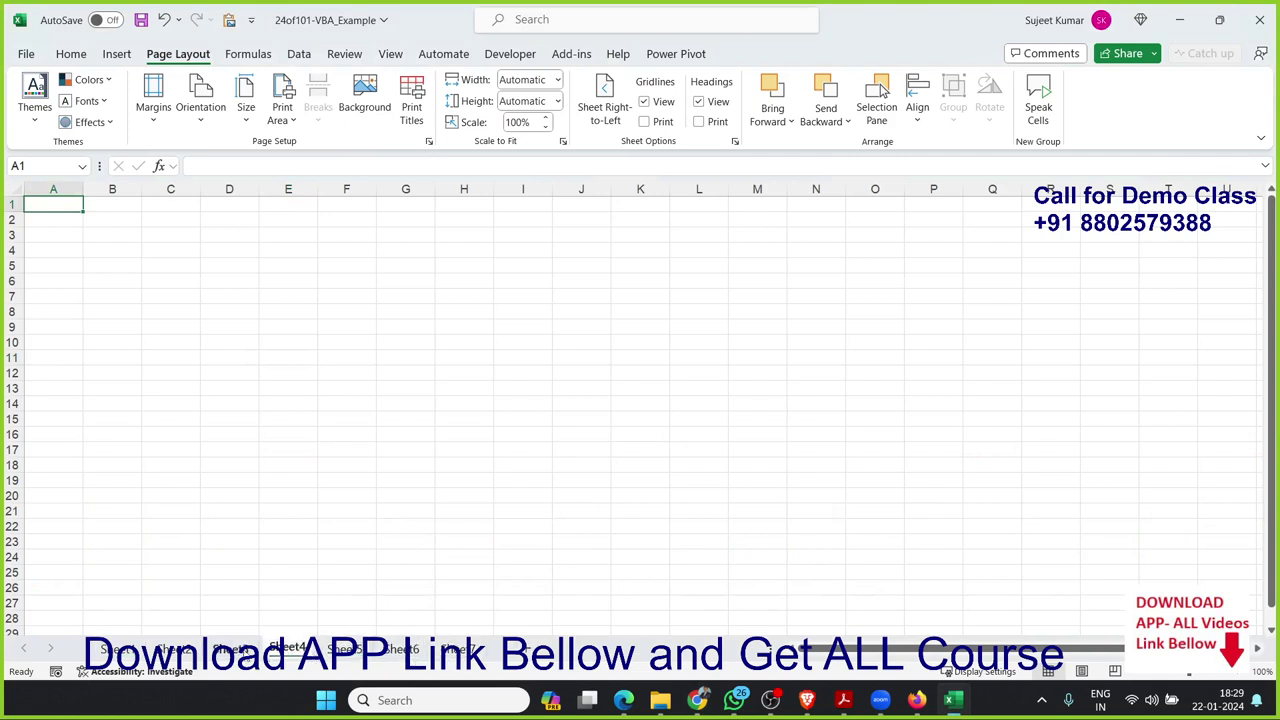
left_click(140, 652)
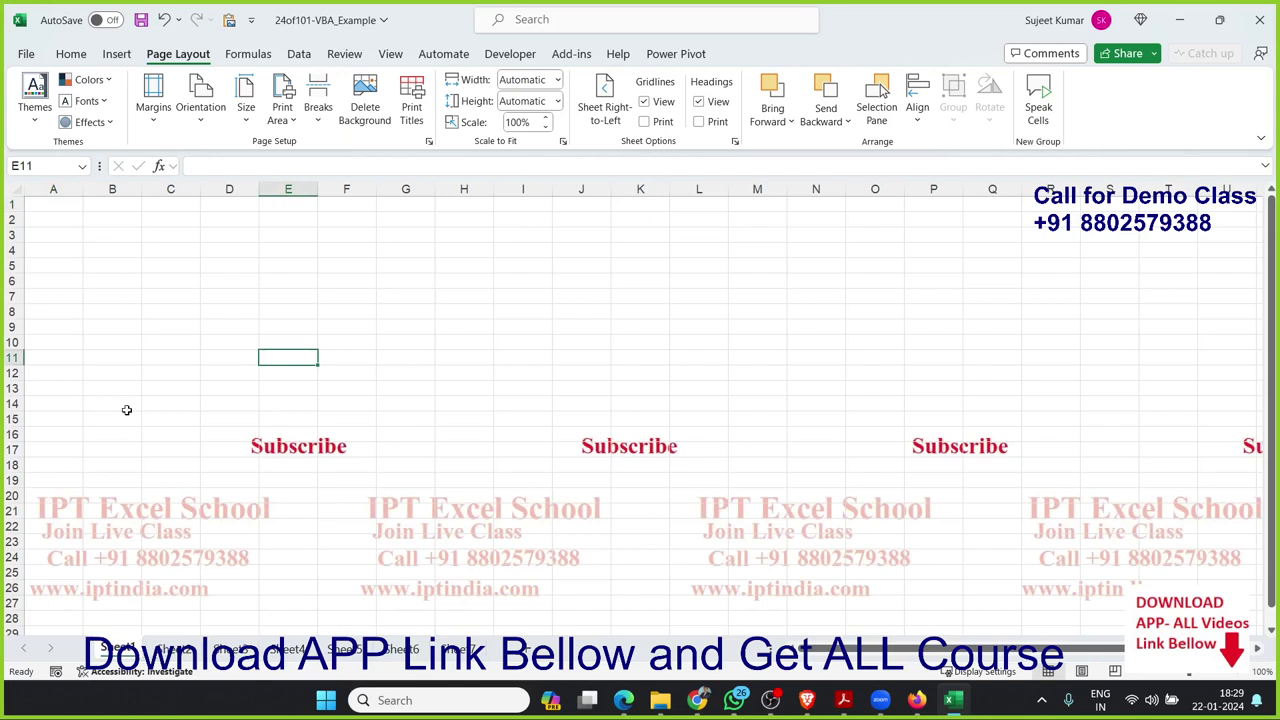
left_click(133, 222)
- Enter a first name in B2, fill the name series down to B13, then switch to Sheet2
type("Pu")
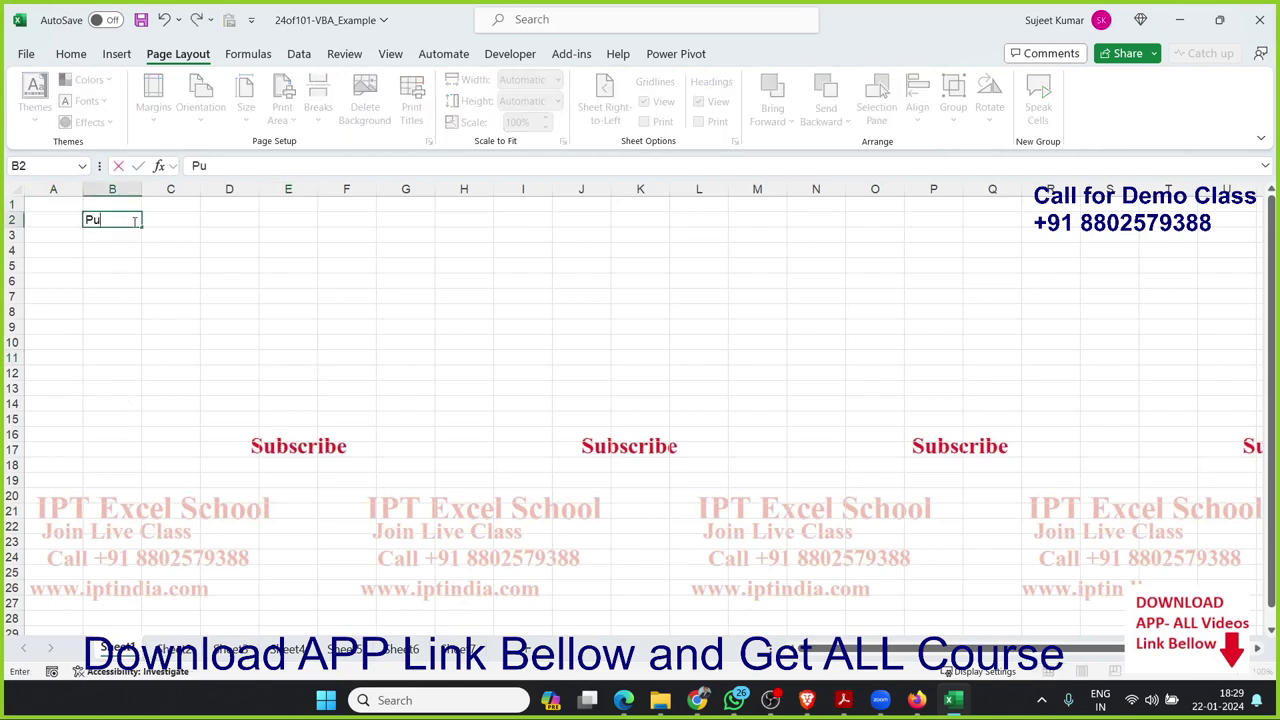
type("ja")
left_click(136, 262)
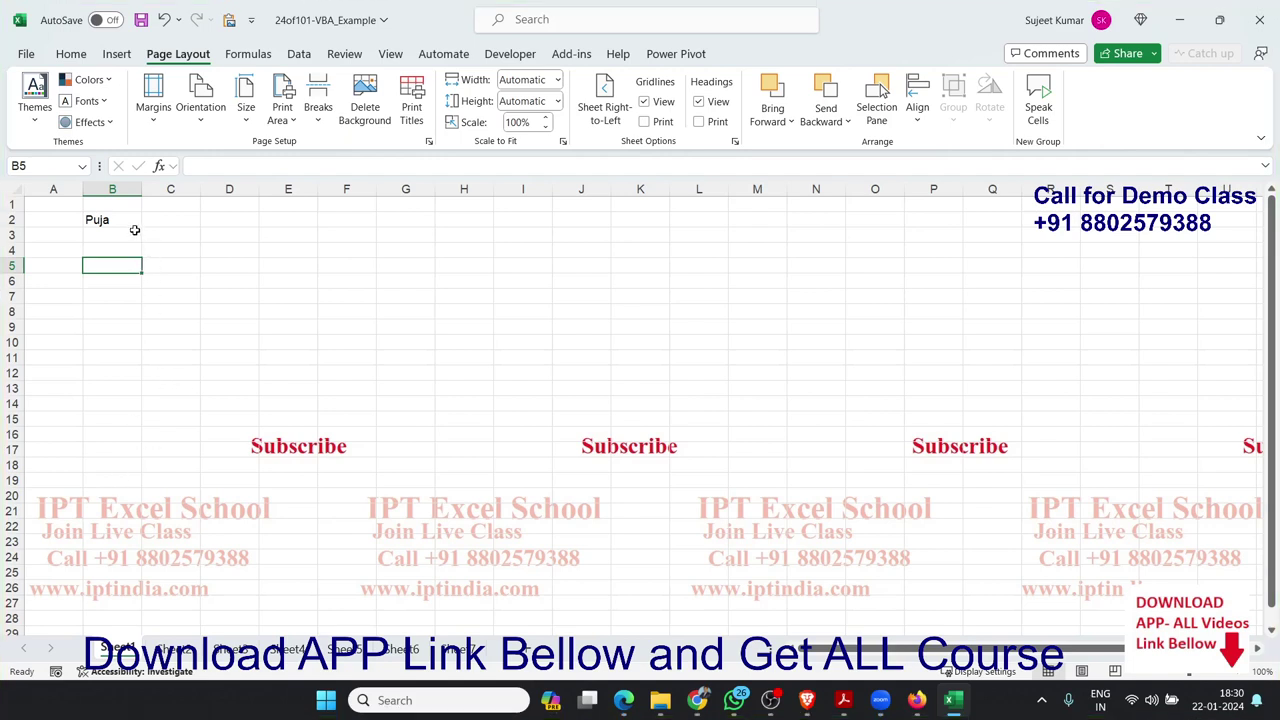
left_click(133, 222)
left_click_drag(142, 228, 145, 398)
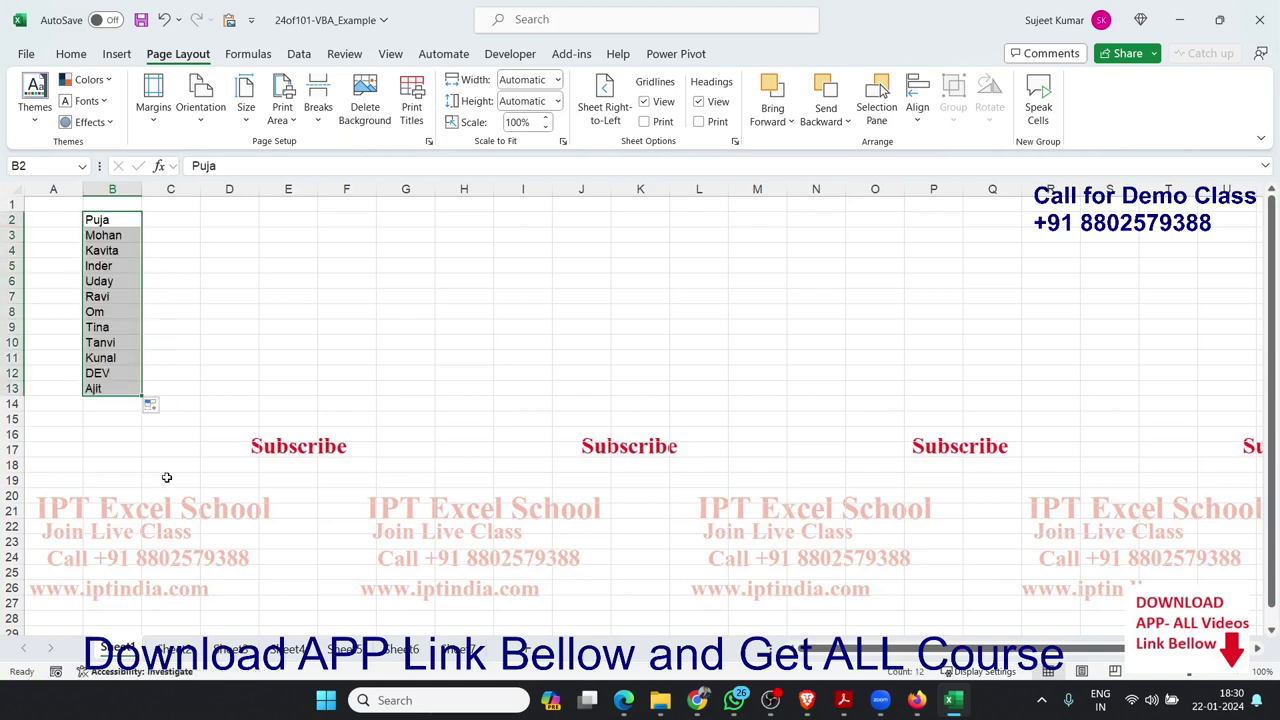
left_click(174, 649)
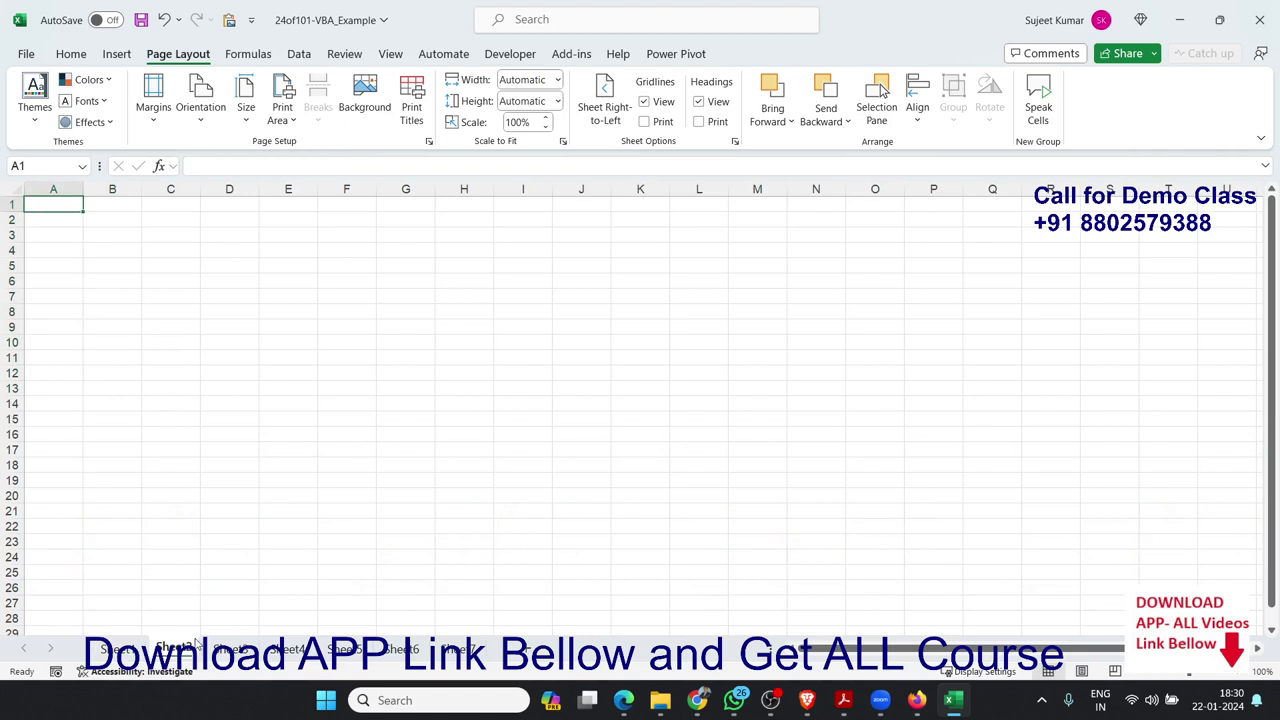
- Enter 520, 65, 25 and 332 in D8:D11, then open the Visual Basic editor from Developer
left_click(229, 311)
type("520")
key("Return")
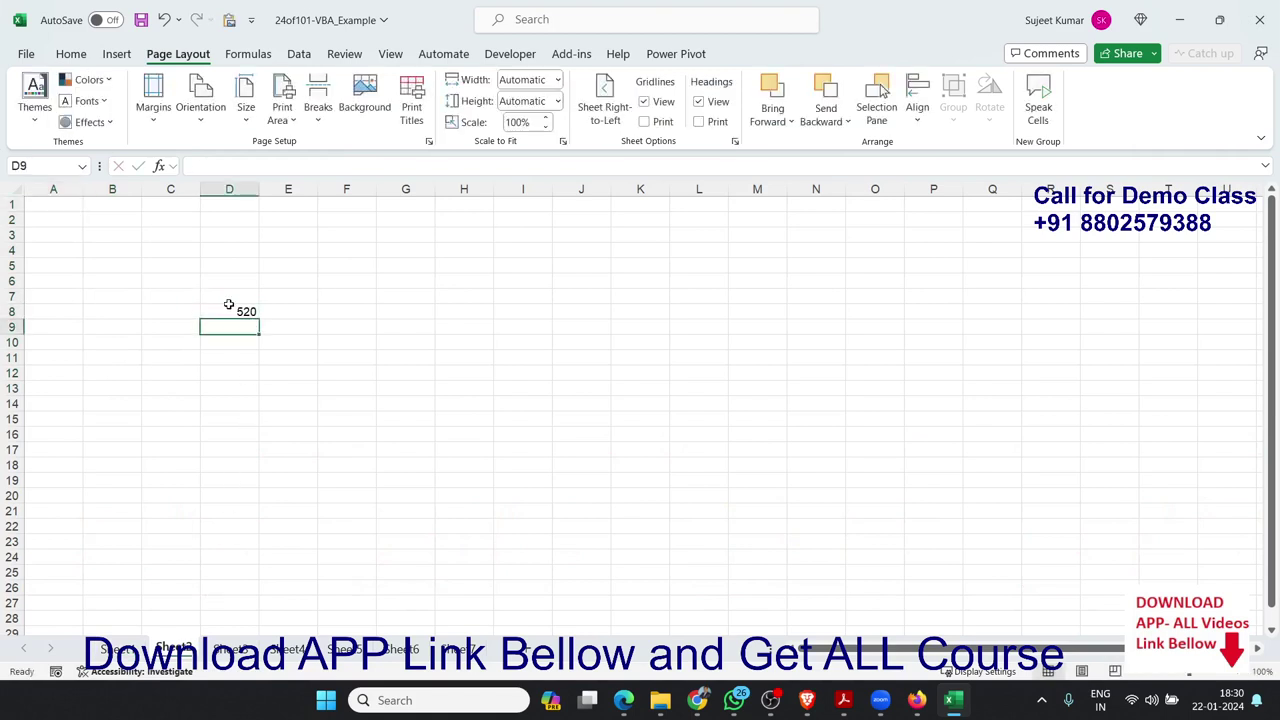
type("65")
key("Return")
type("25")
key("Return")
type("3")
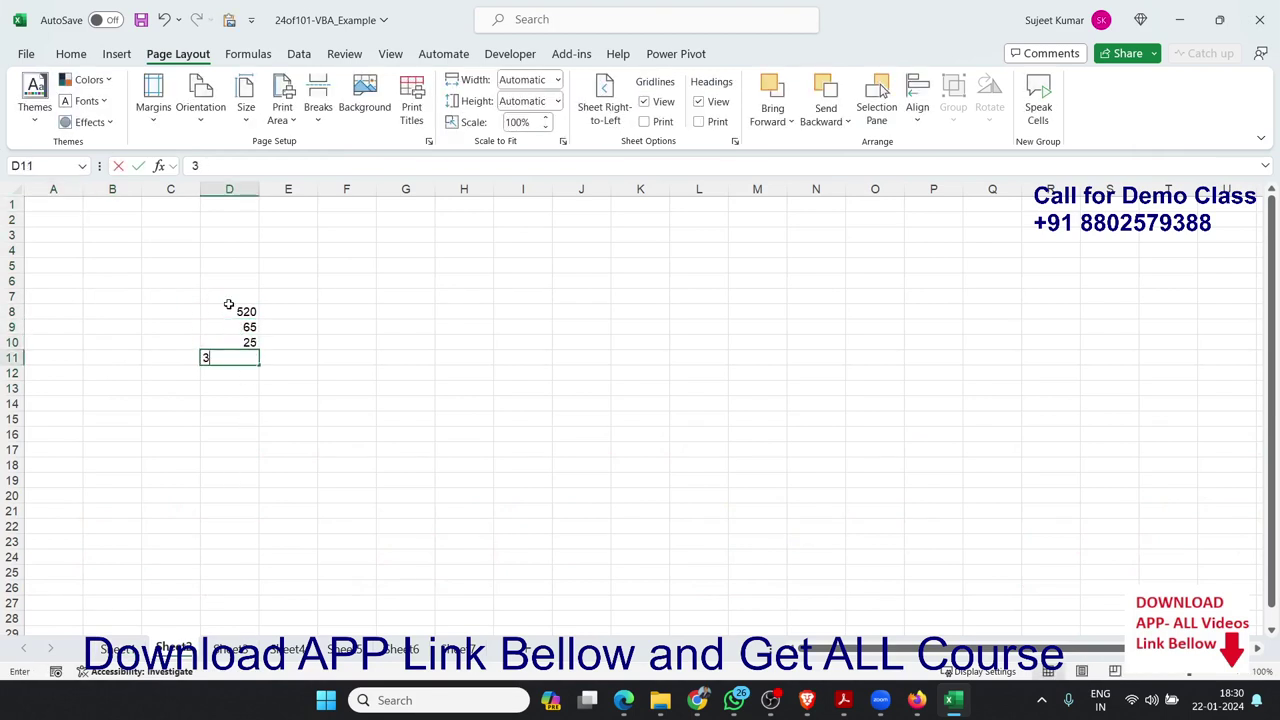
type("32")
key("Return")
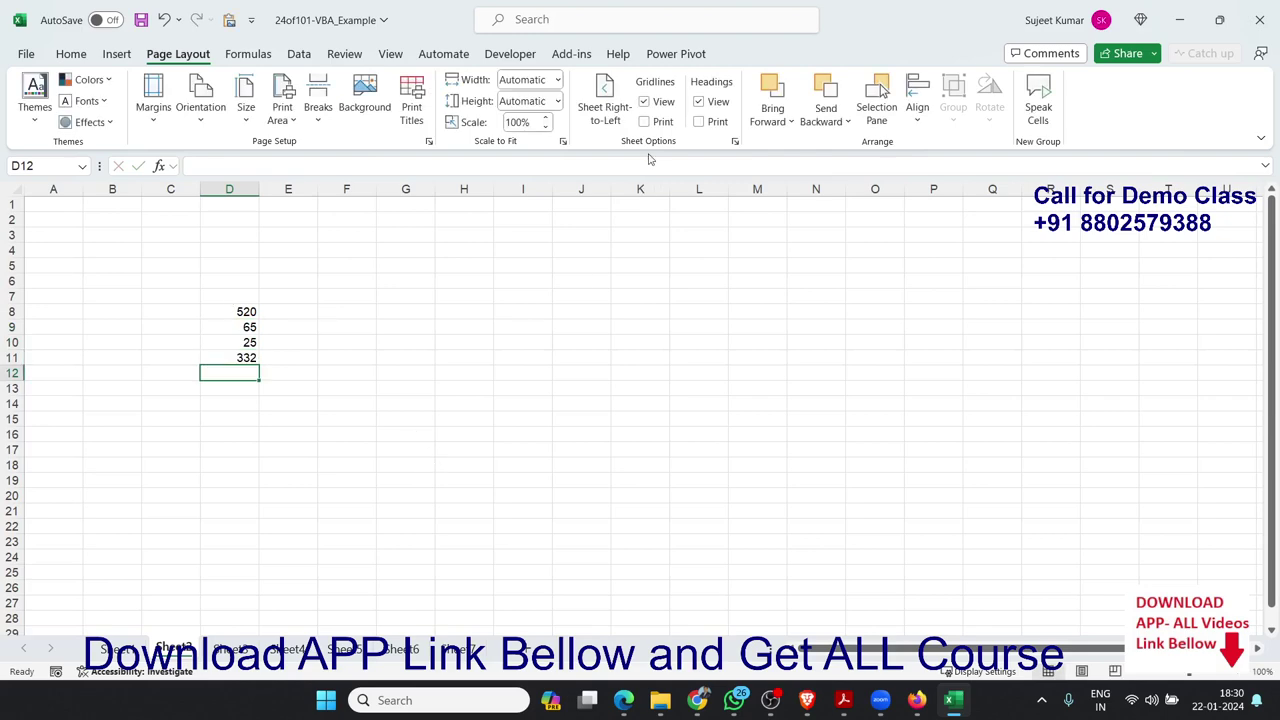
left_click(515, 55)
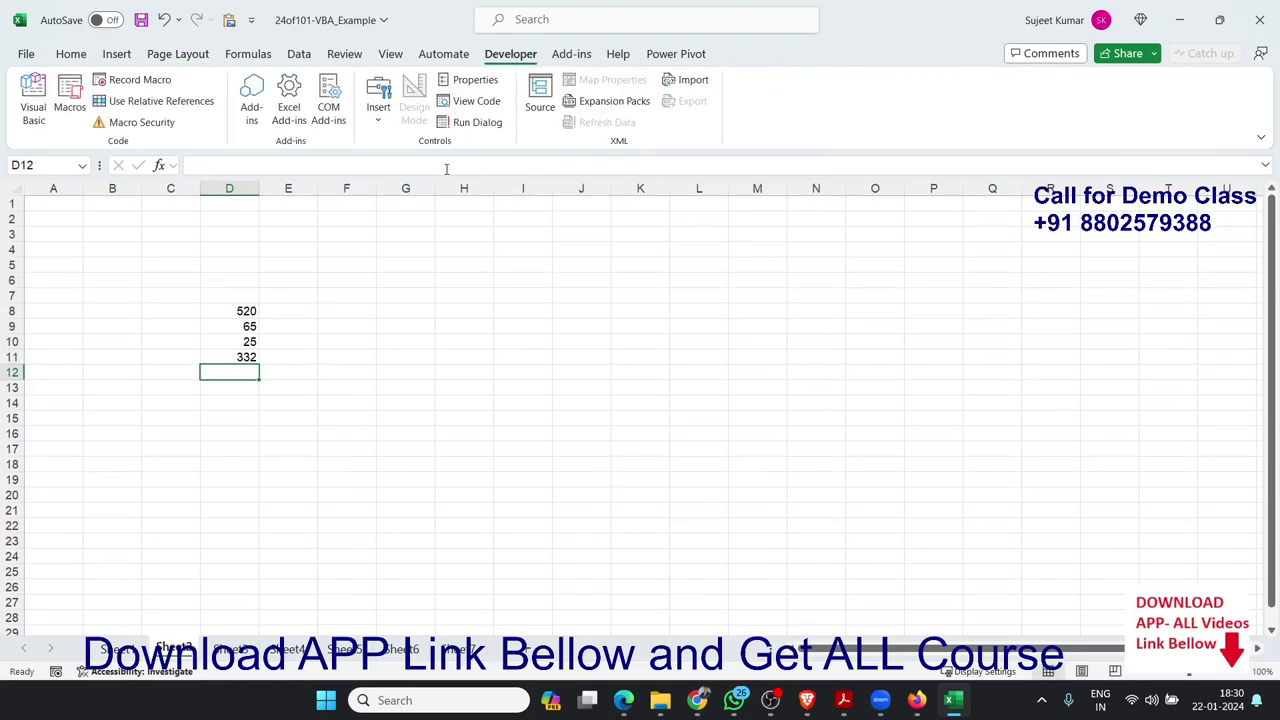
left_click(33, 105)
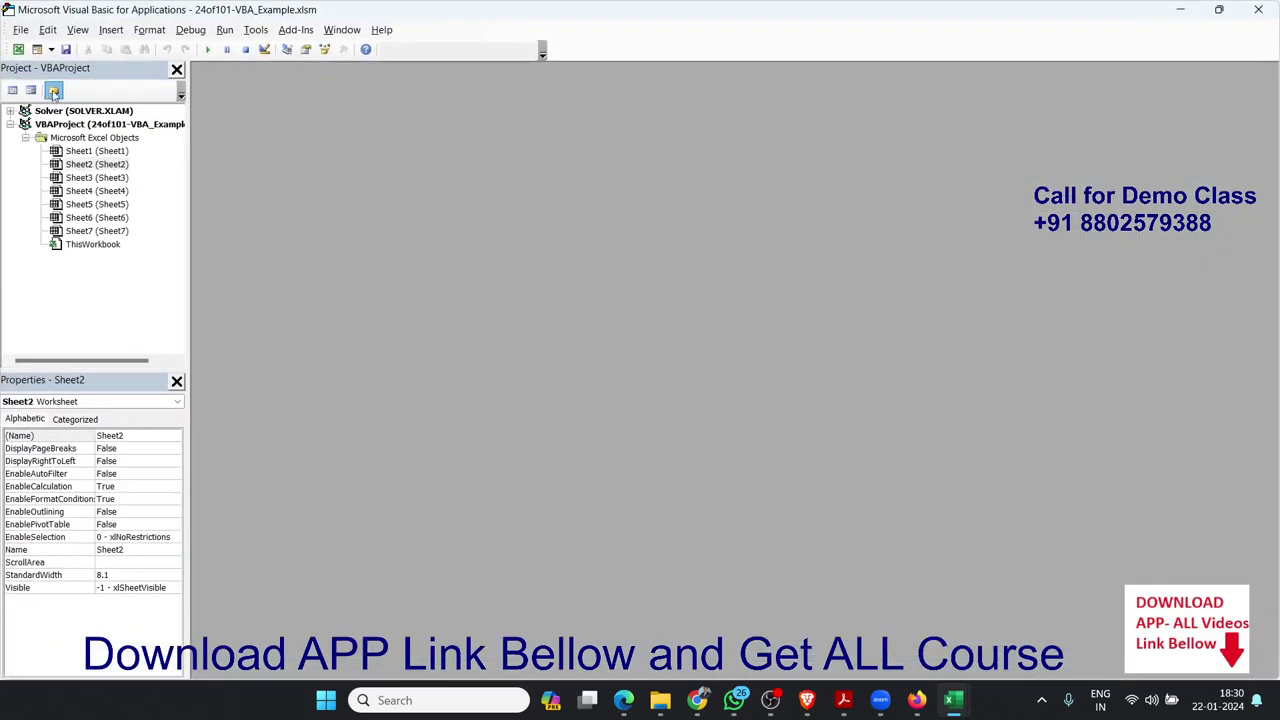
- Insert a new module and start the Sub sam_23() macro
left_click(111, 29)
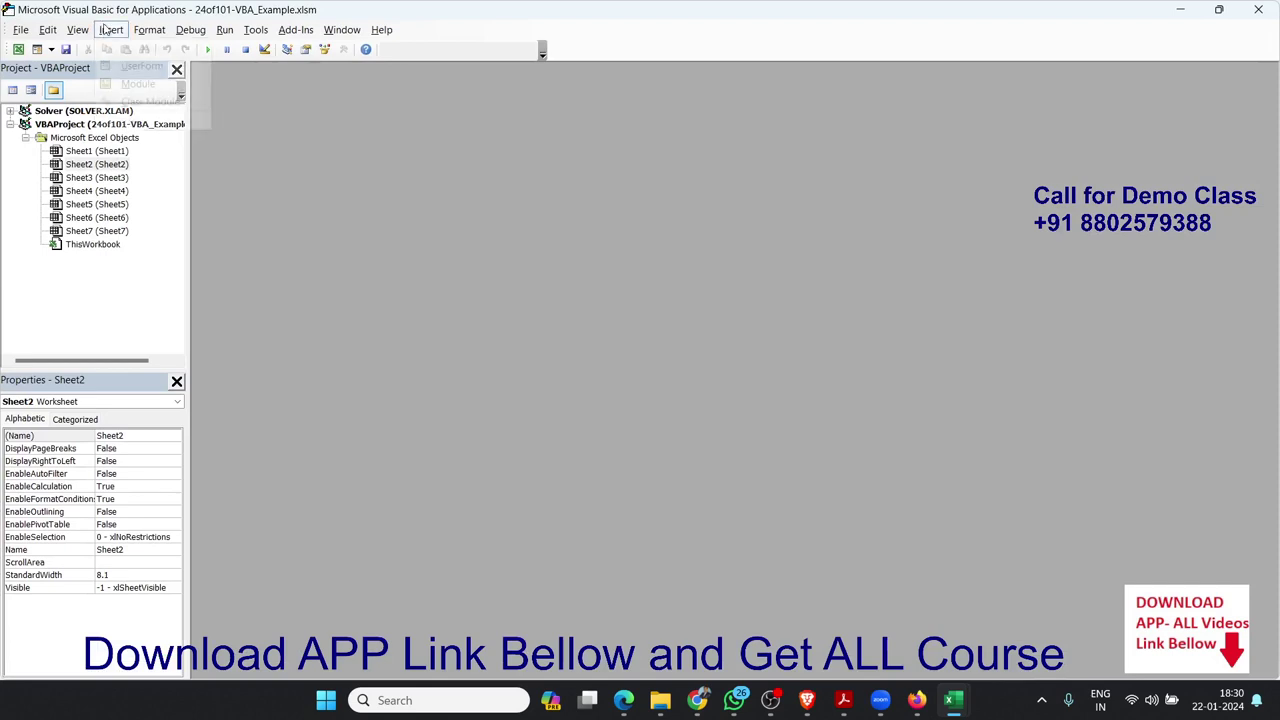
left_click(138, 84)
type("S")
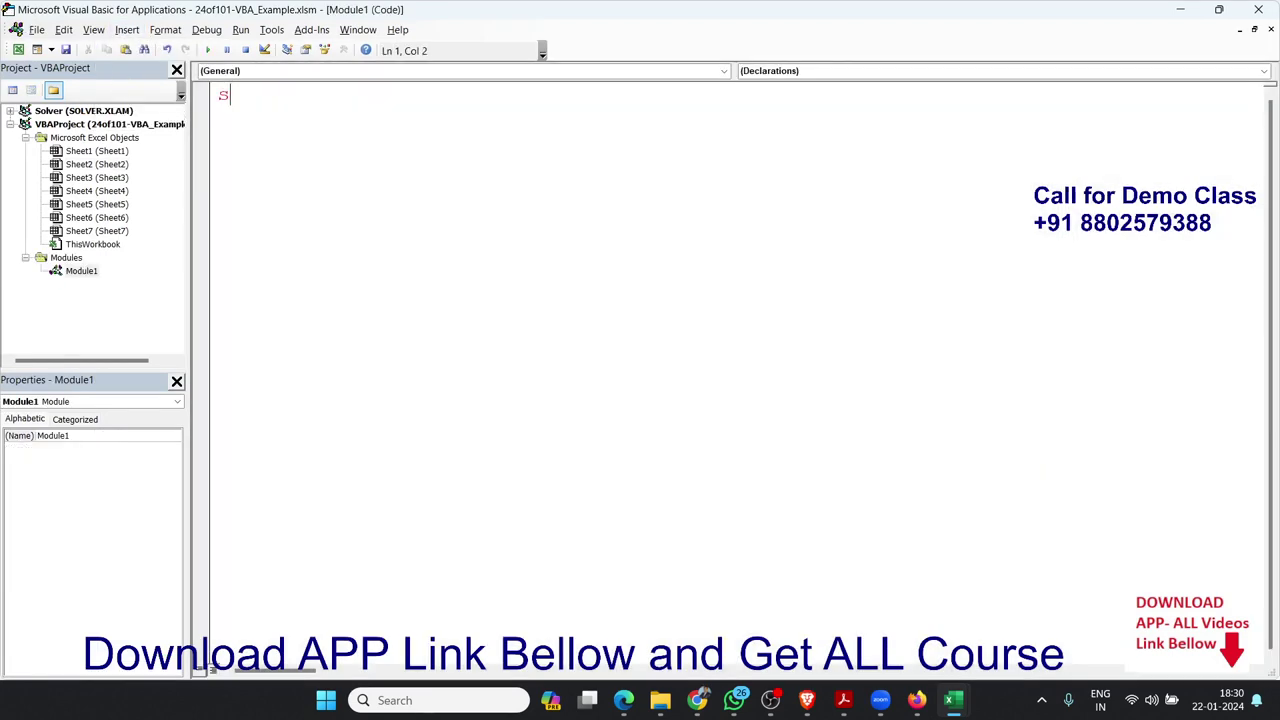
type("ub ")
type("sam")
type("_23")
type("()")
key("Return")
key("Return")
key("Return")
key("Return")
key("Return")
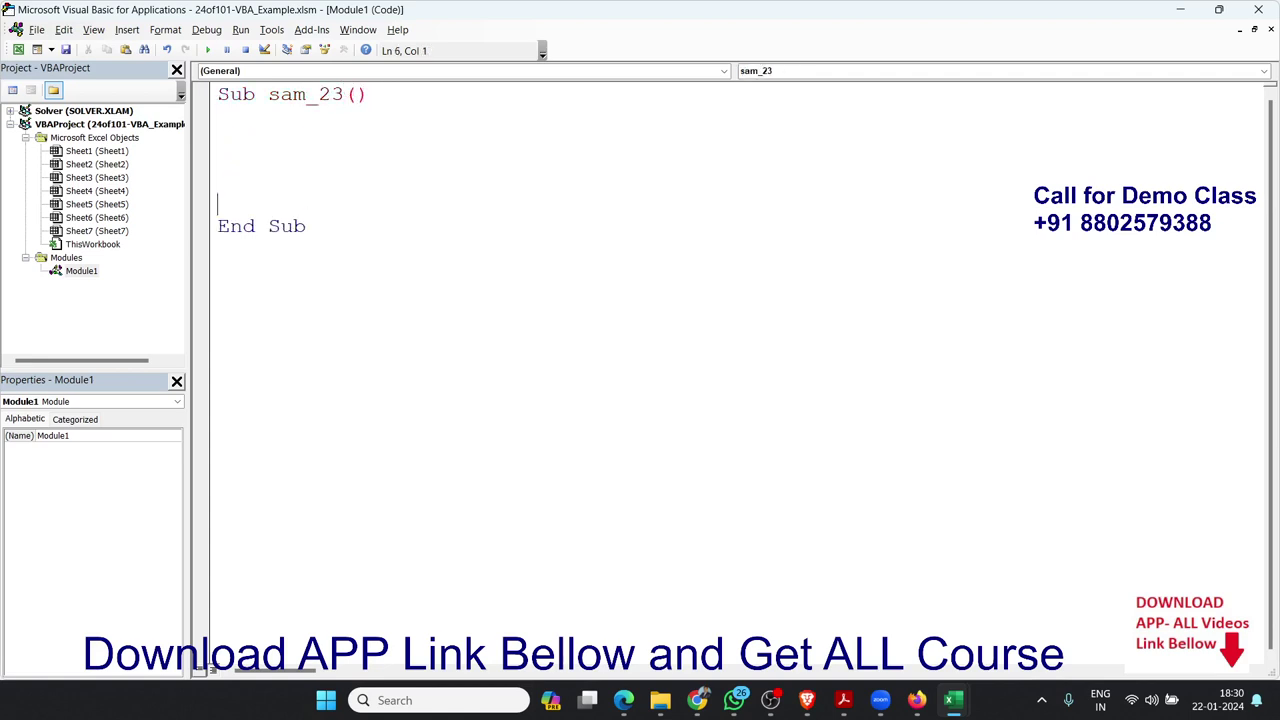
key("Up")
key("Up")
key("Return")
key("Up")
key("Up")
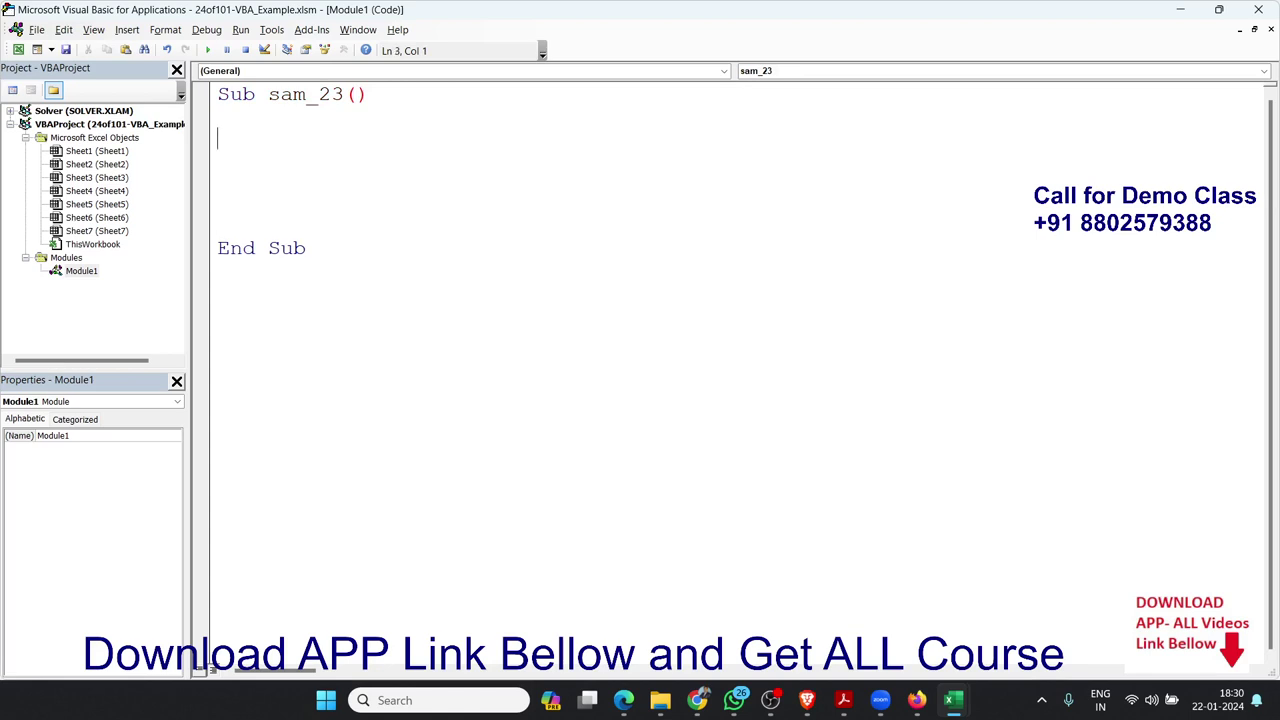
- Declare w As Worksheet and add a For Each w In ActiveWorkbook.Worksheets … Next w loop
type("dim w as ")
type("wo")
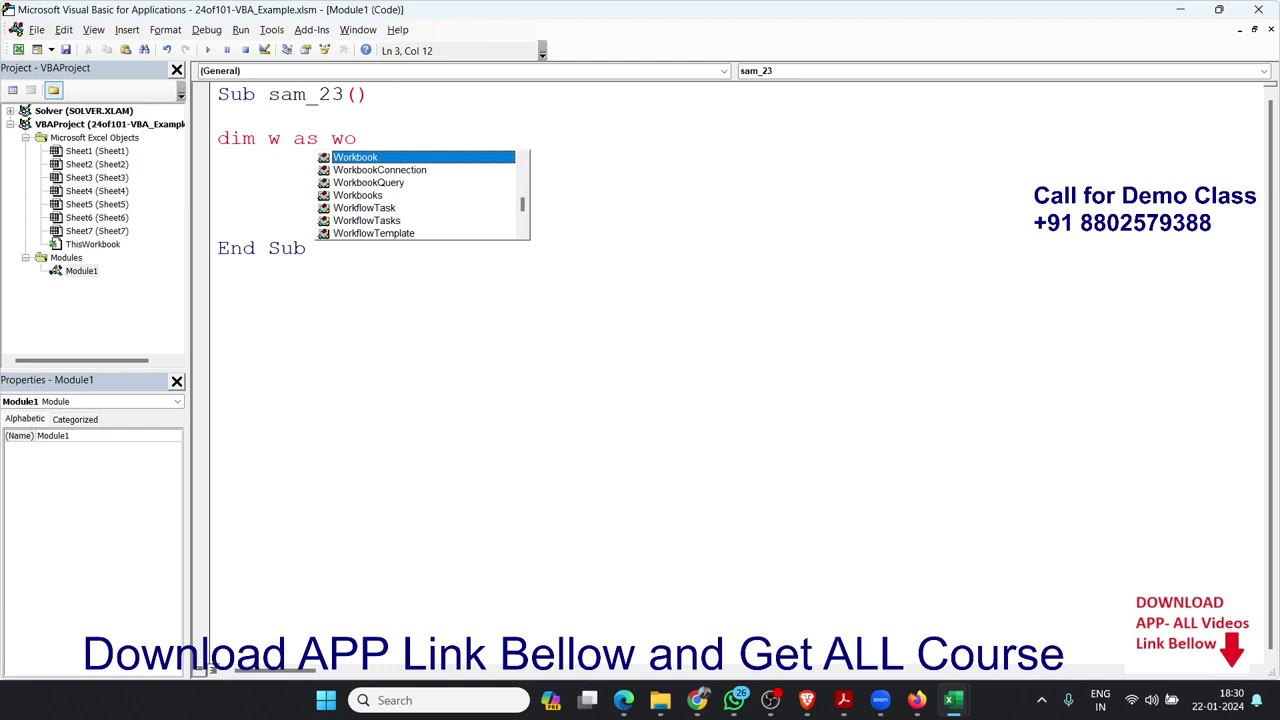
type("rksh")
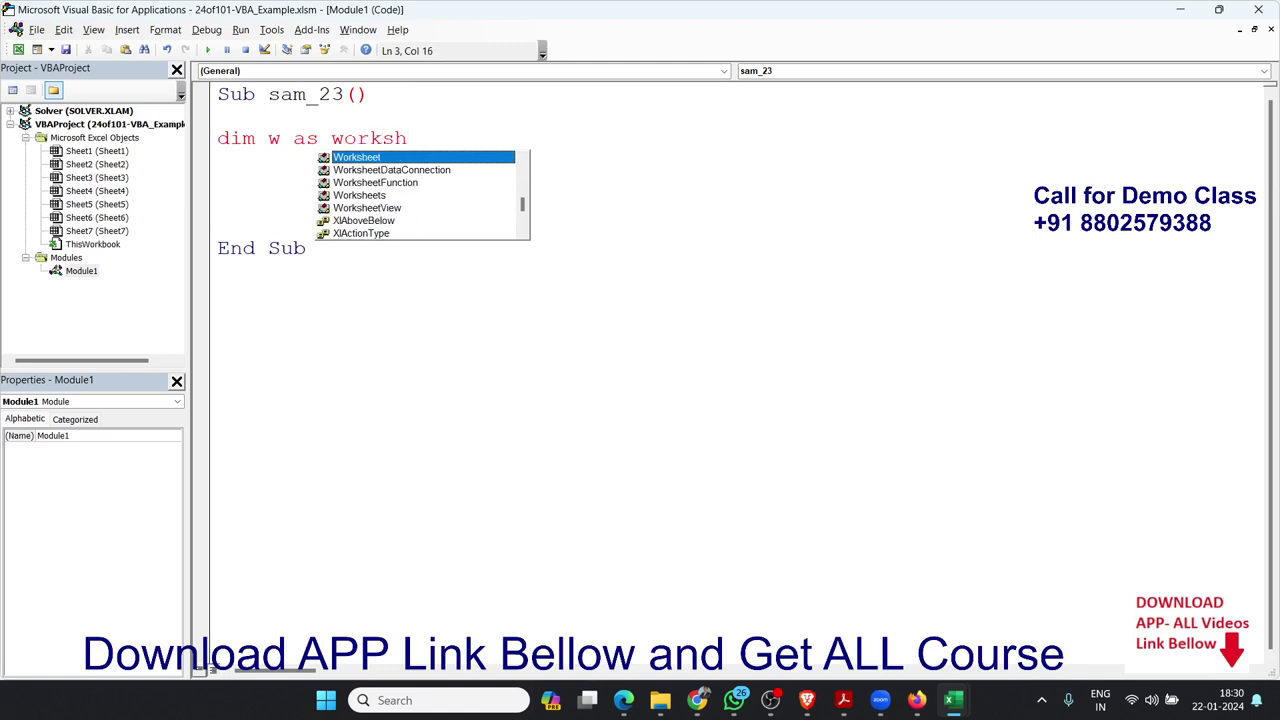
key("Return")
key("Return")
key("Return")
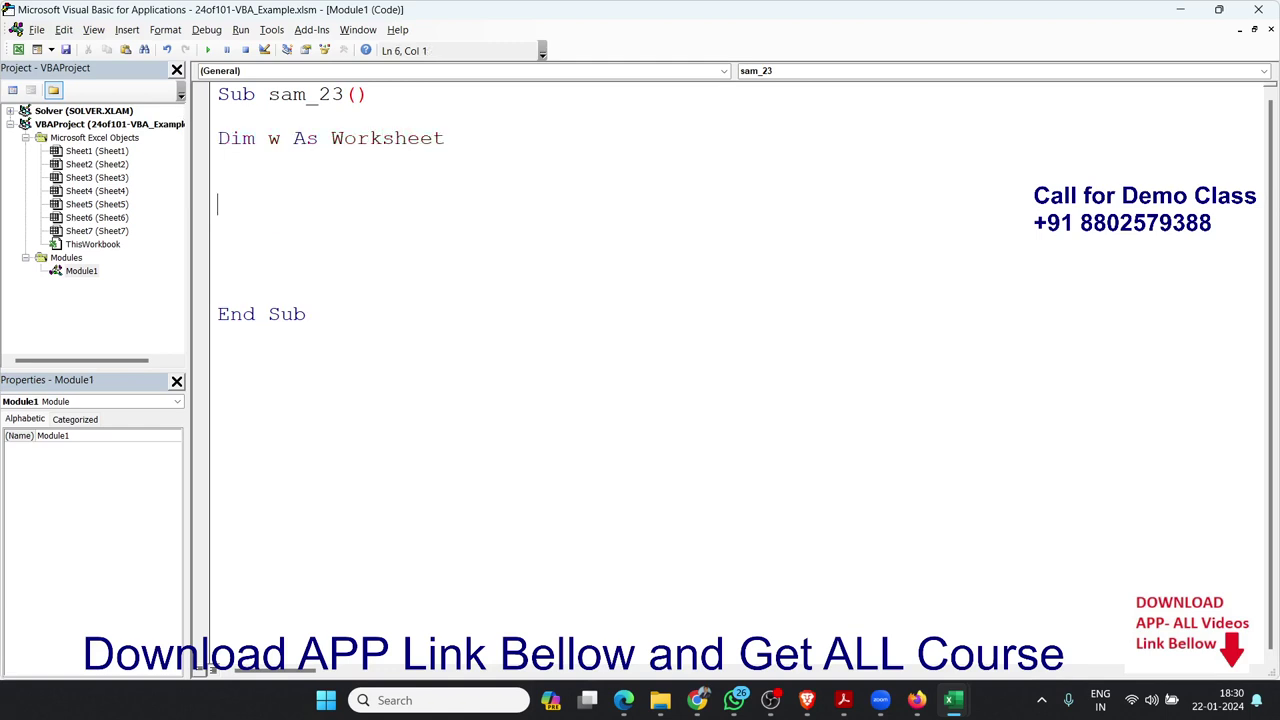
type("for each ")
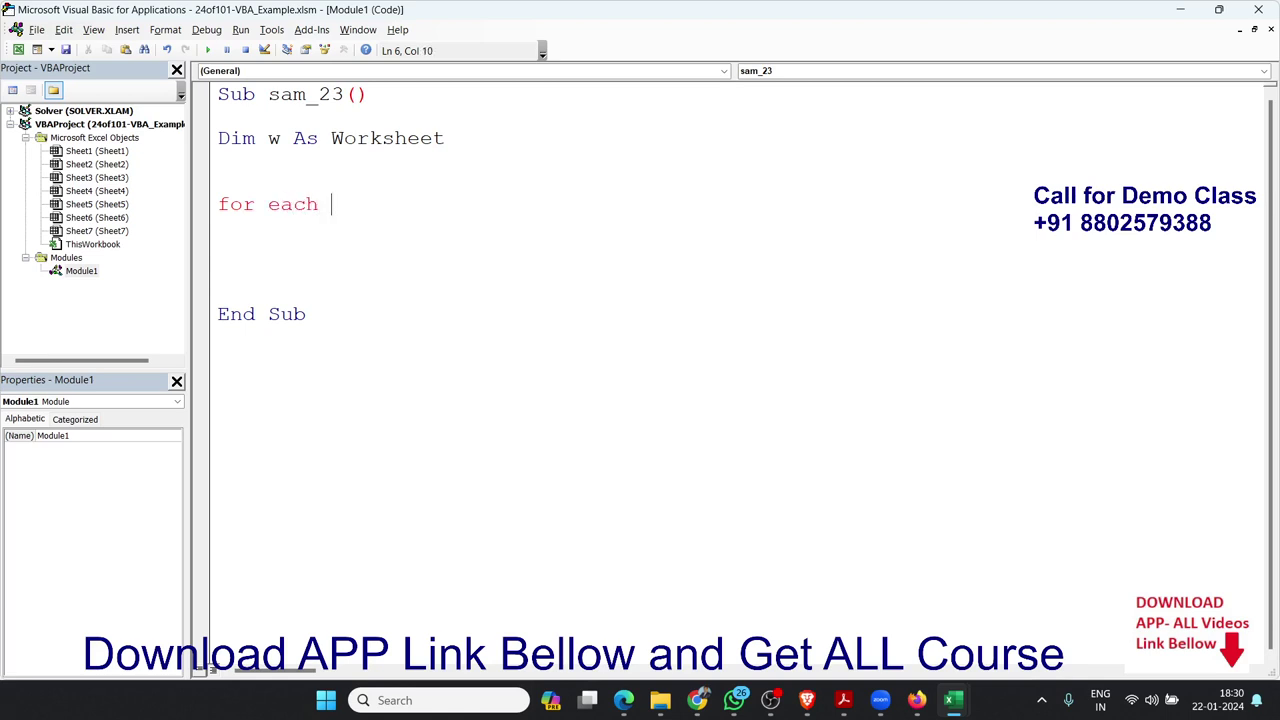
type("w")
type(" in act")
type("iveworkb")
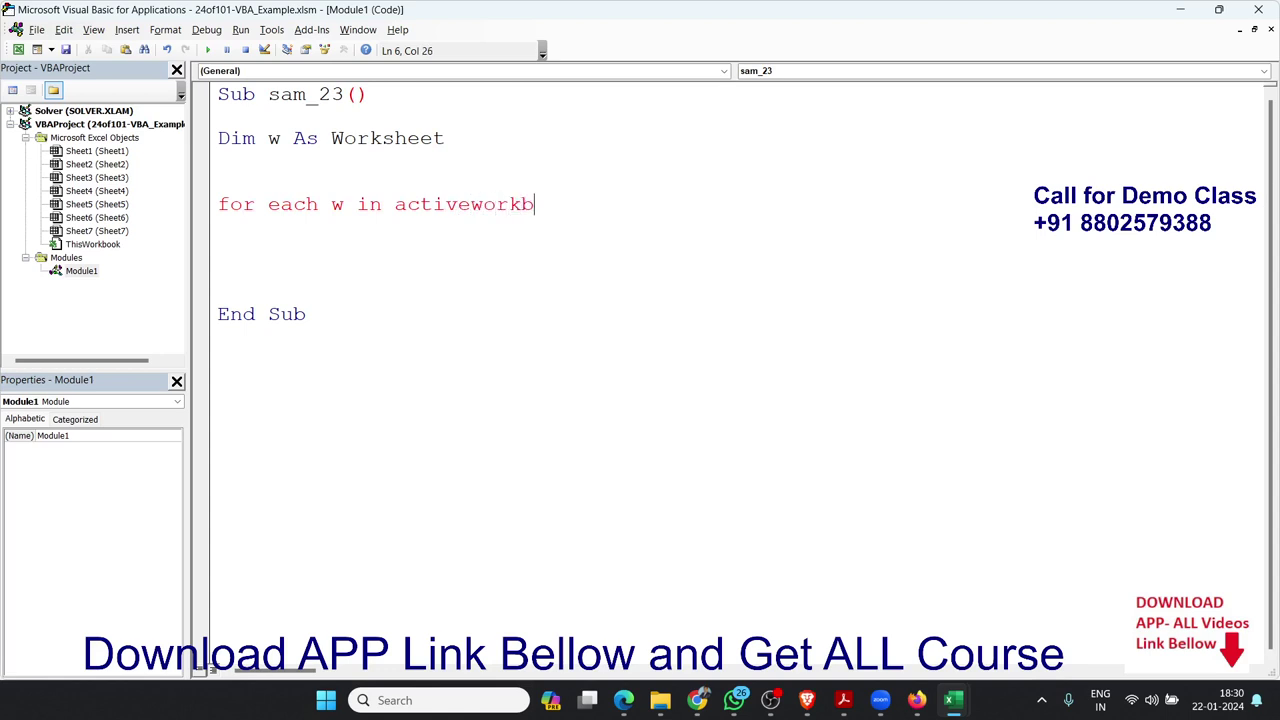
type("ook.")
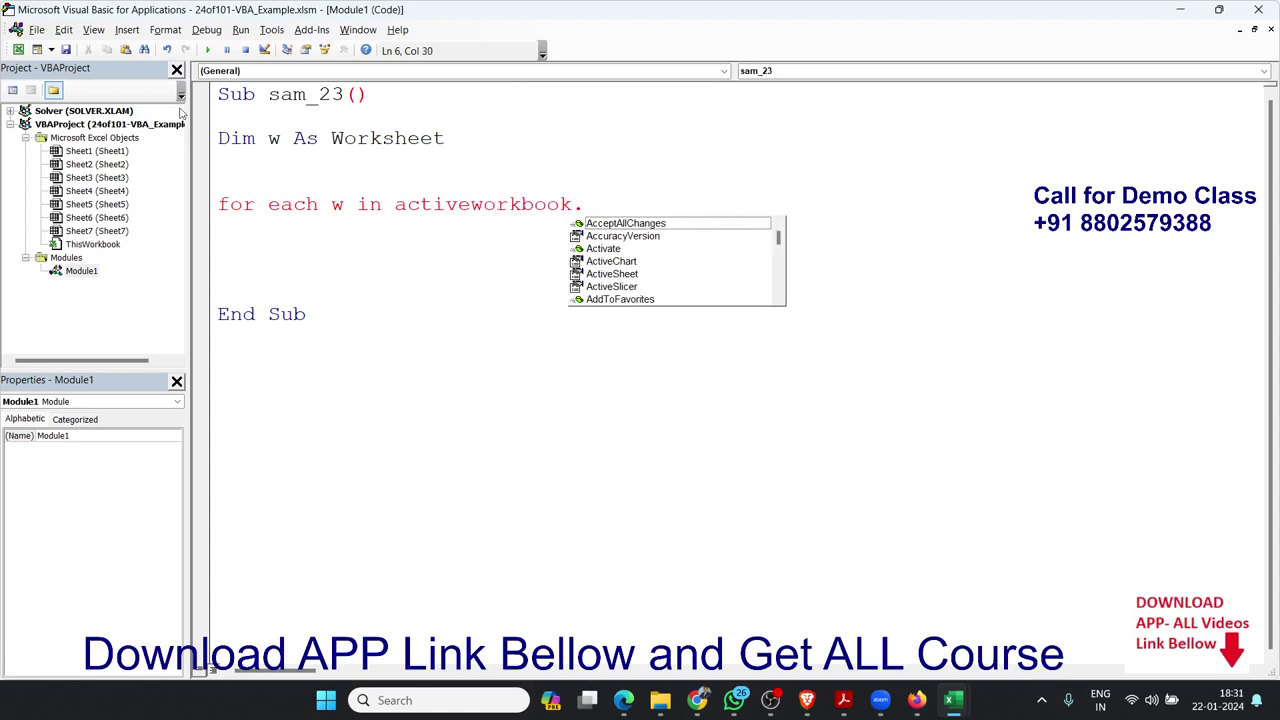
type("work")
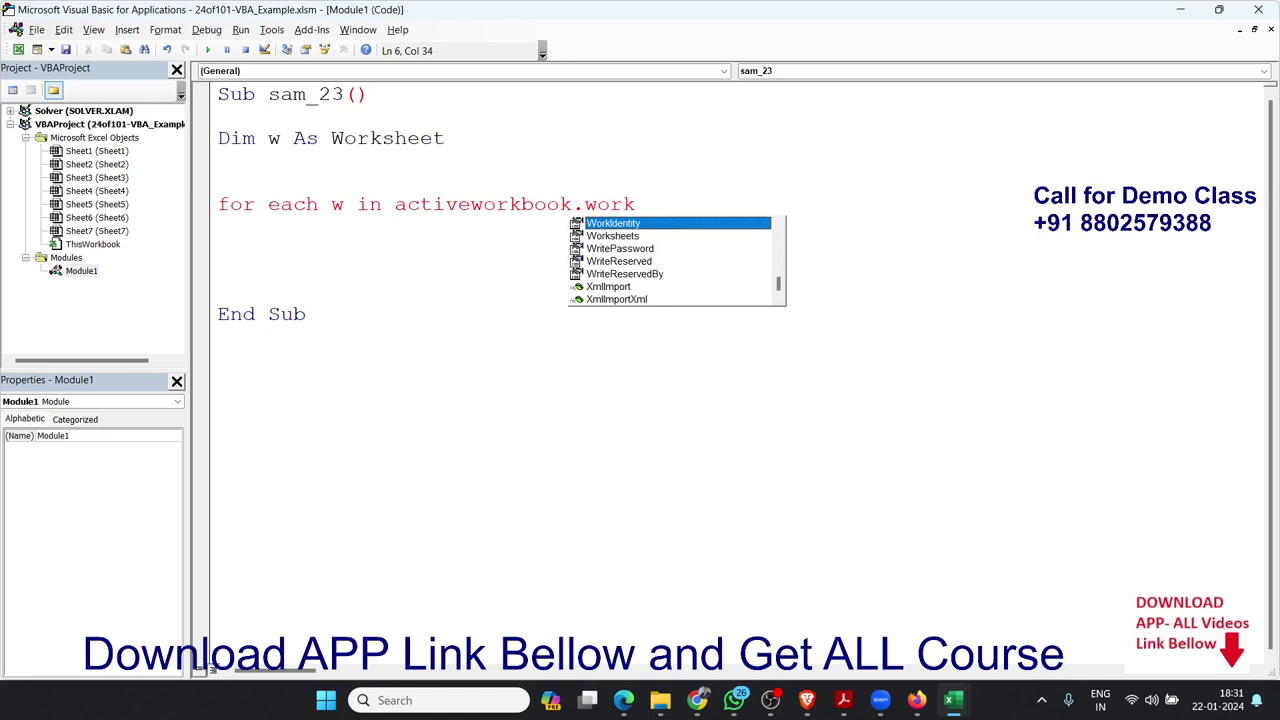
key("Tab")
key("Return")
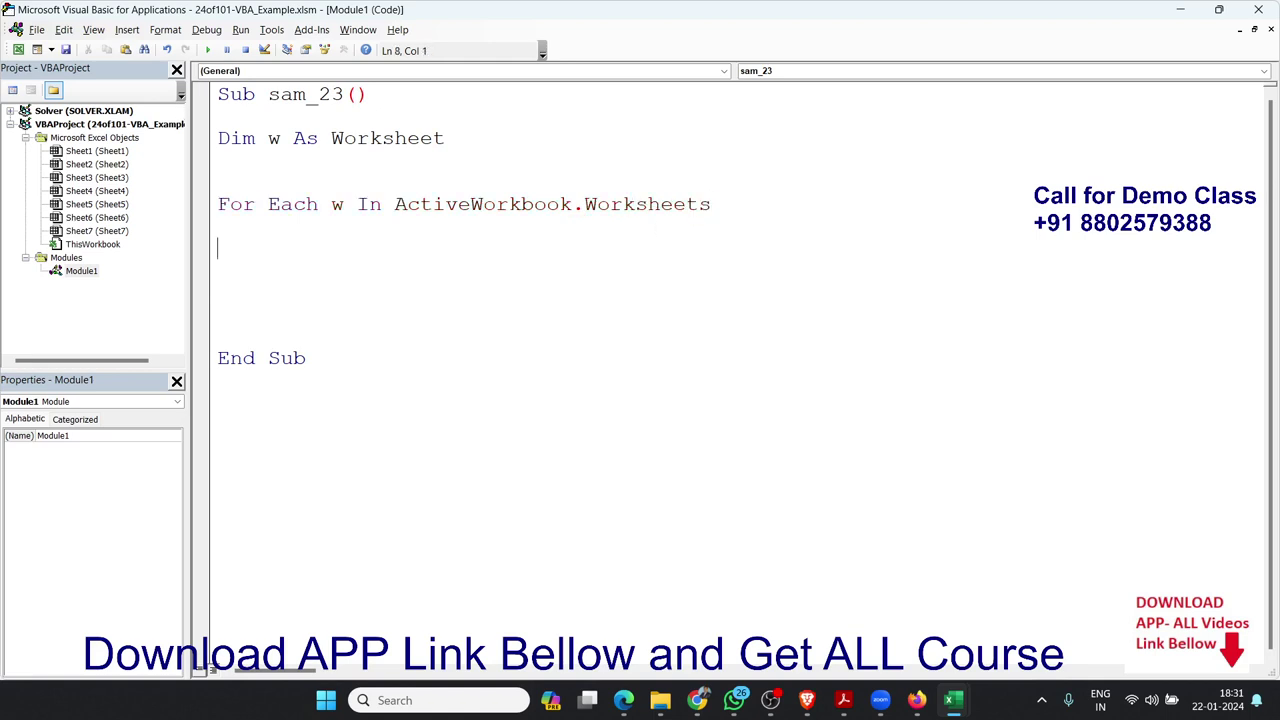
key("Return")
key("Return")
key("Return")
type("nw")
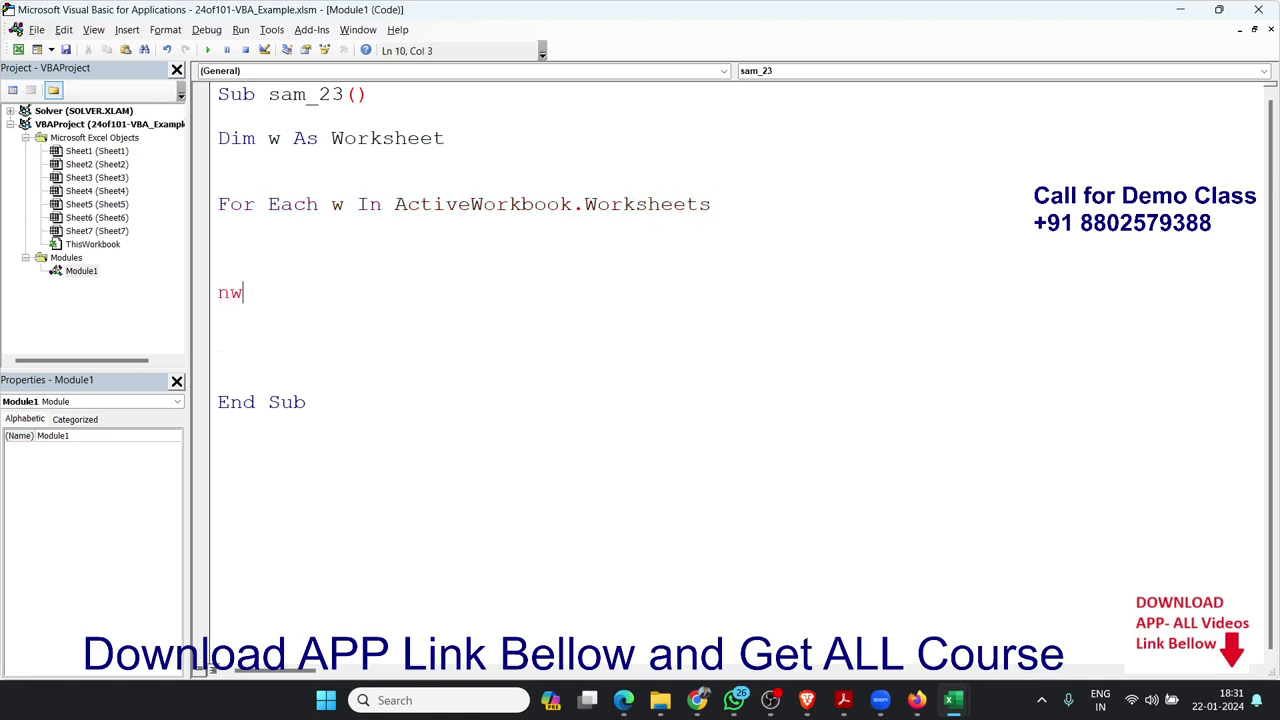
key("BackSpace")
type("ext ")
type("w")
key("Return")
key("Return")
- Start an If block inside the loop testing w.UsedRange.Count = 0
left_click(218, 248)
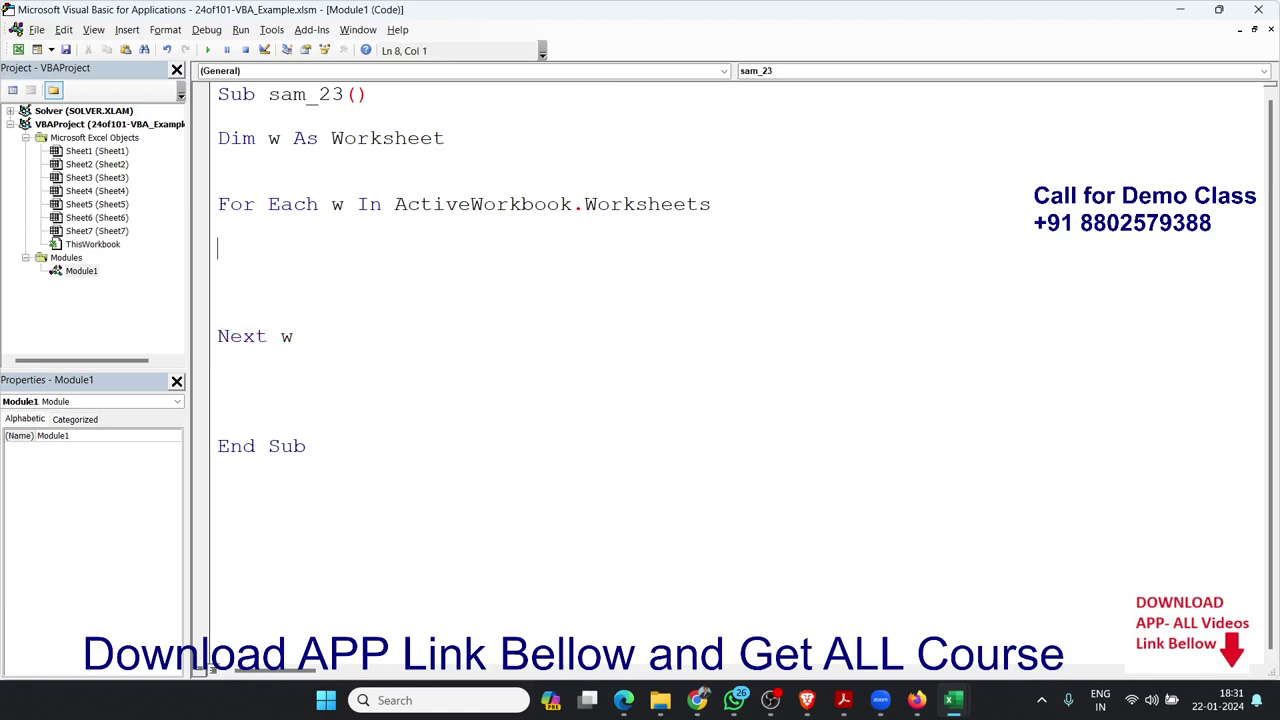
type("if w")
type(".us")
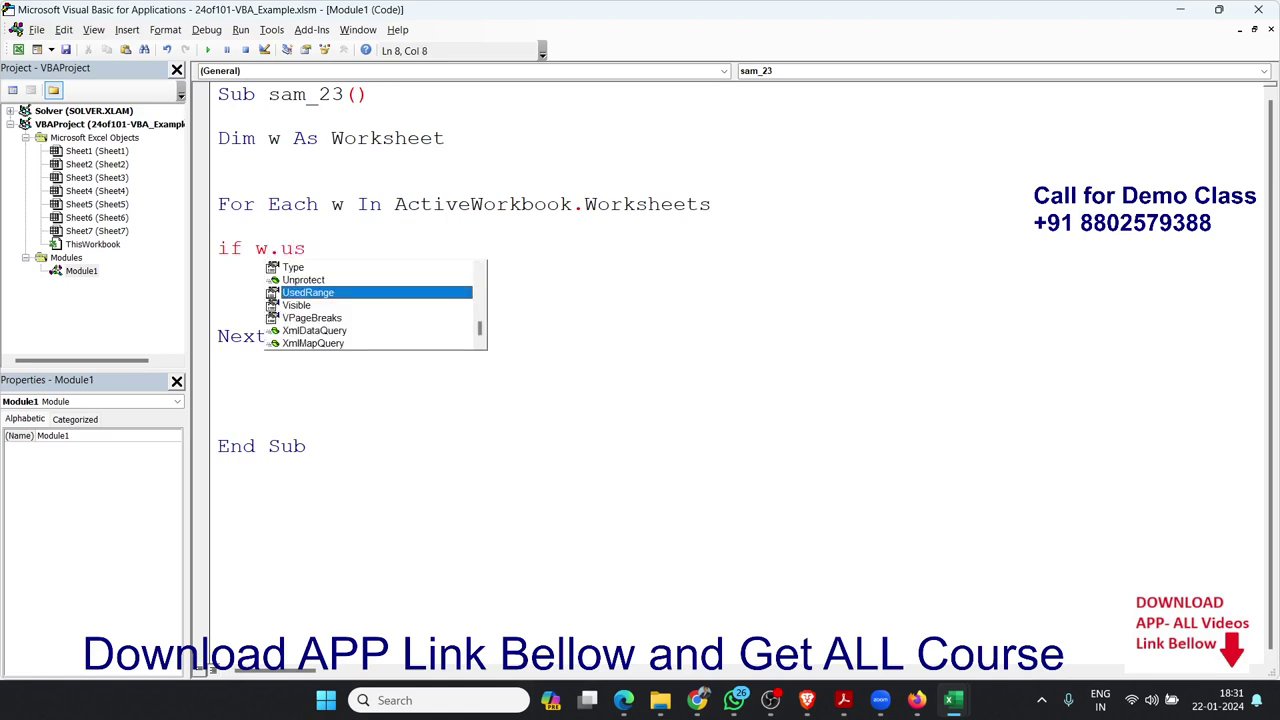
key("Tab")
type(".cou")
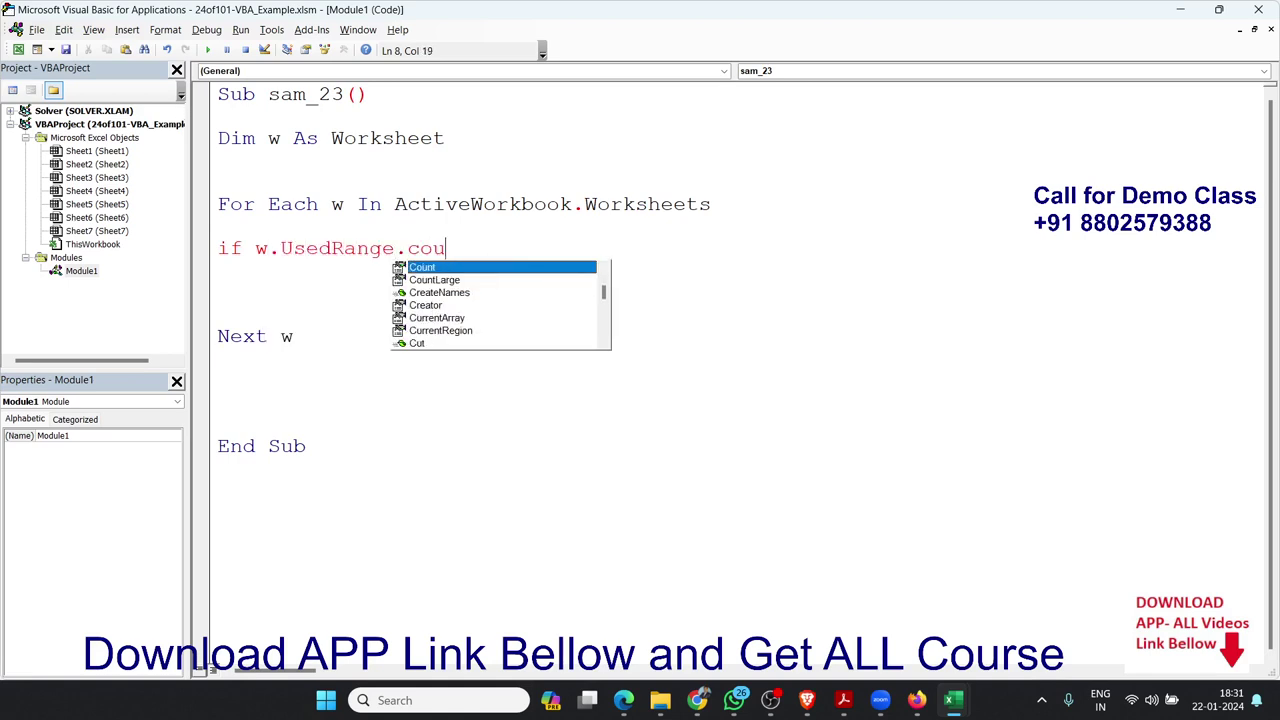
key("Tab")
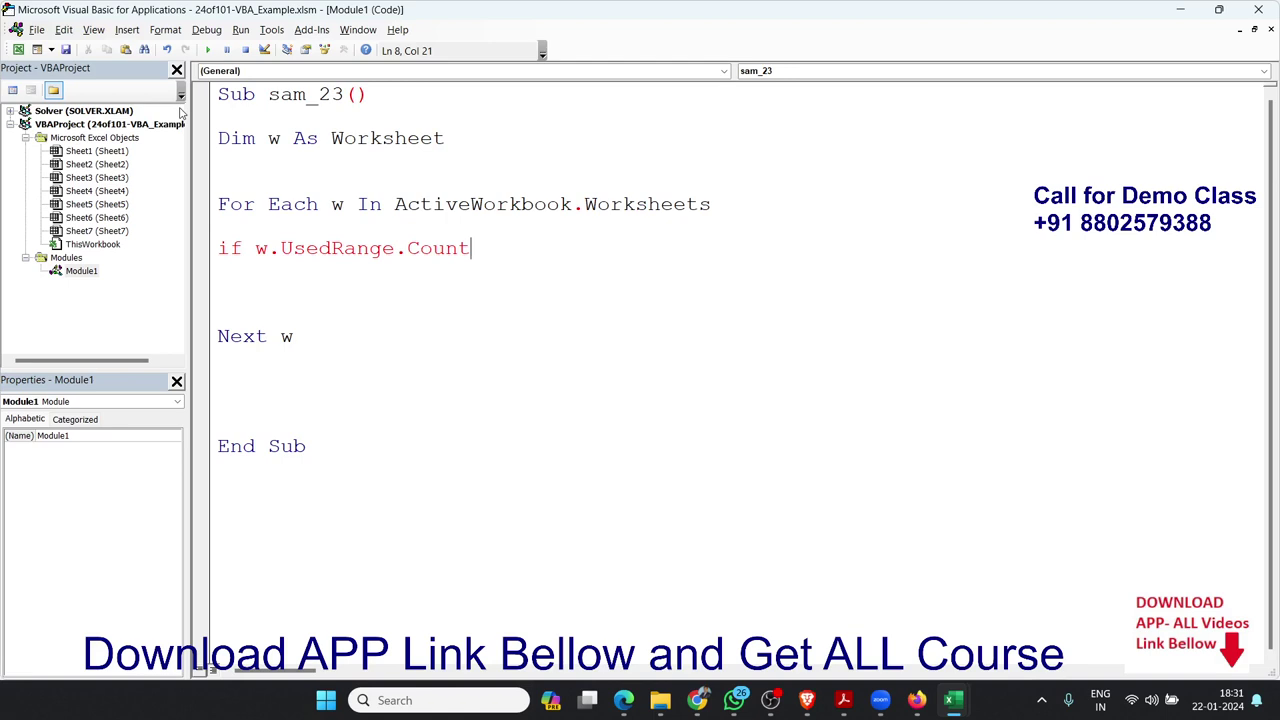
type(">0")
key("BackSpace")
key("BackSpace")
type("=0 t")
type("hen")
key("Return")
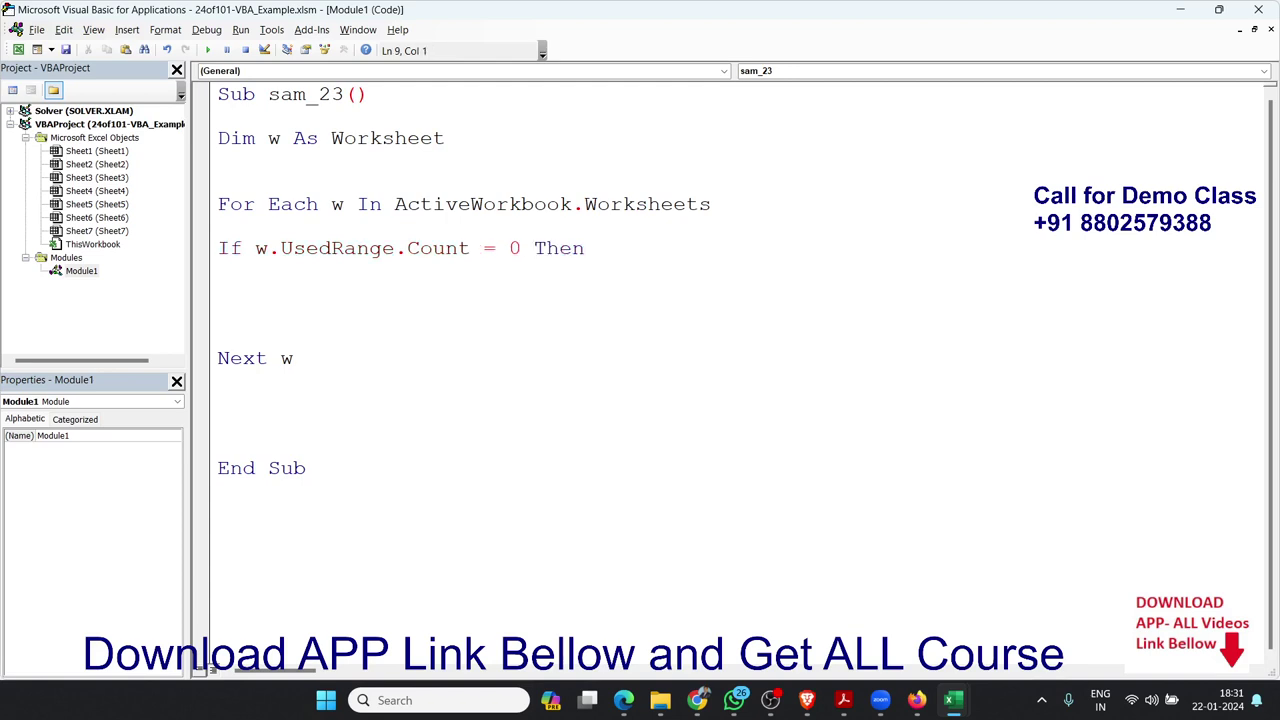
- Add Application.DisplayAlerts = False inside the If block
type("appl")
type("ication")
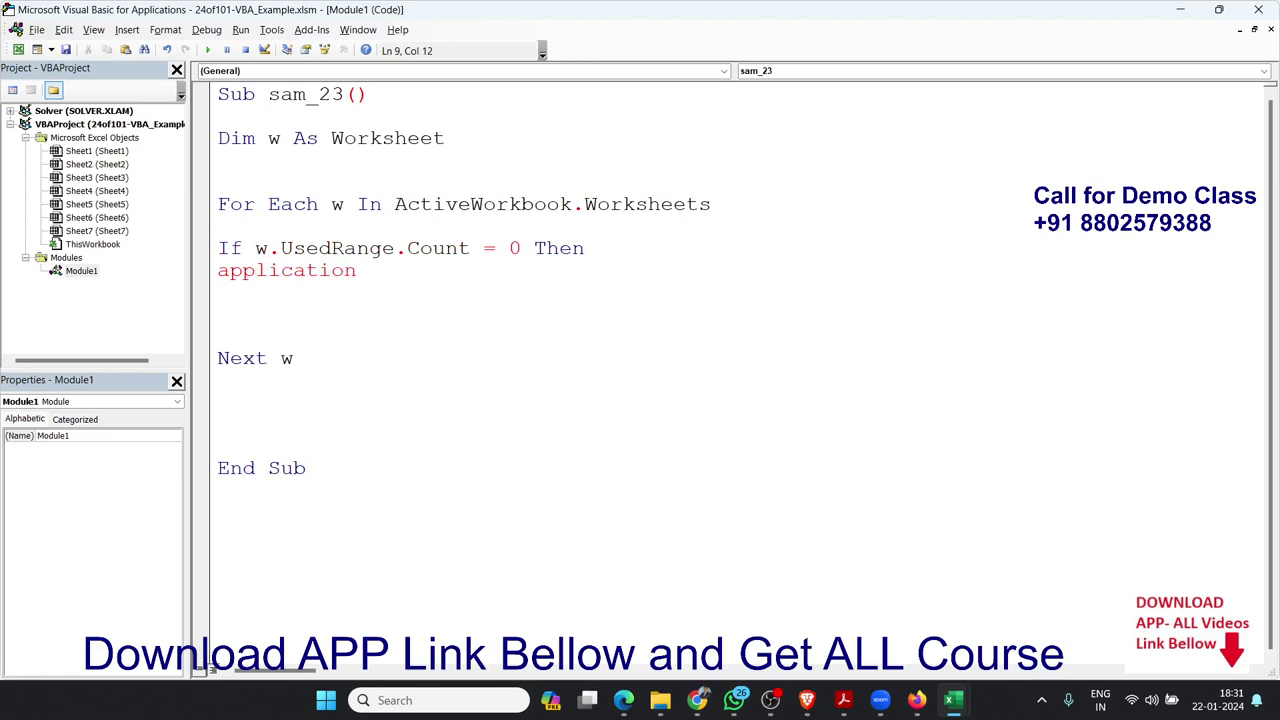
type(".dis")
key("Tab")
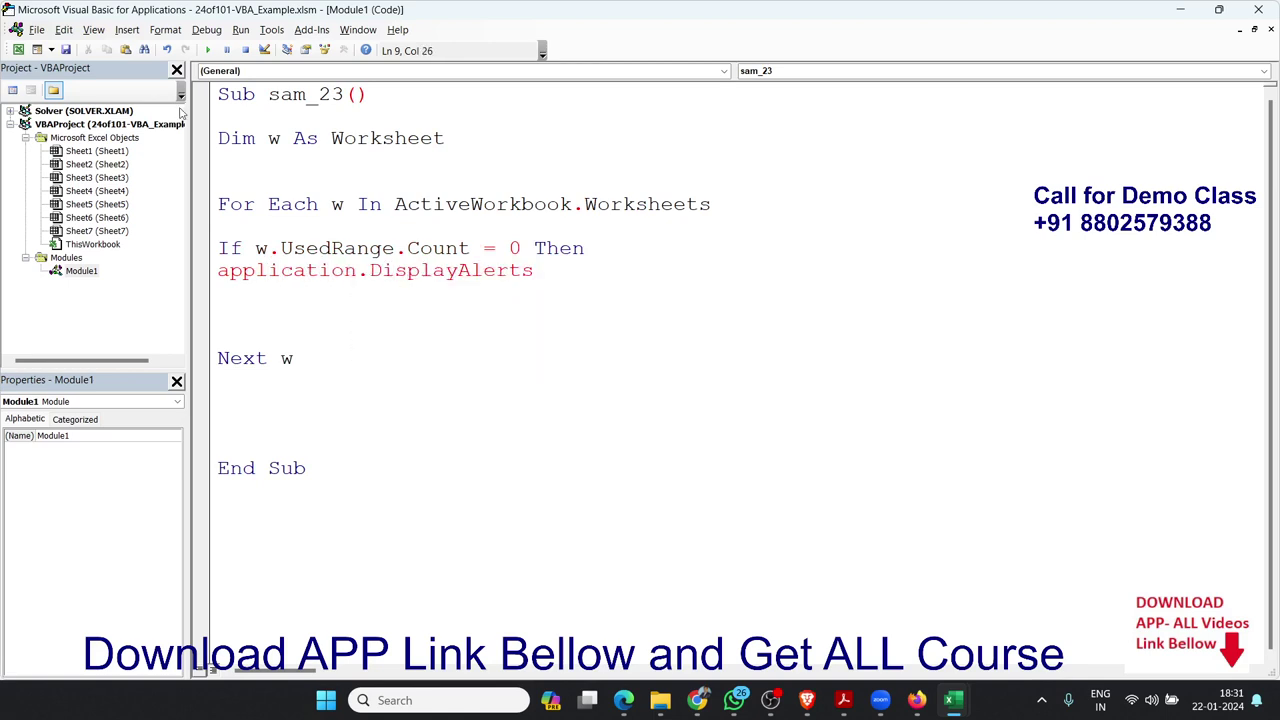
type("=")
key("Down")
key("Down")
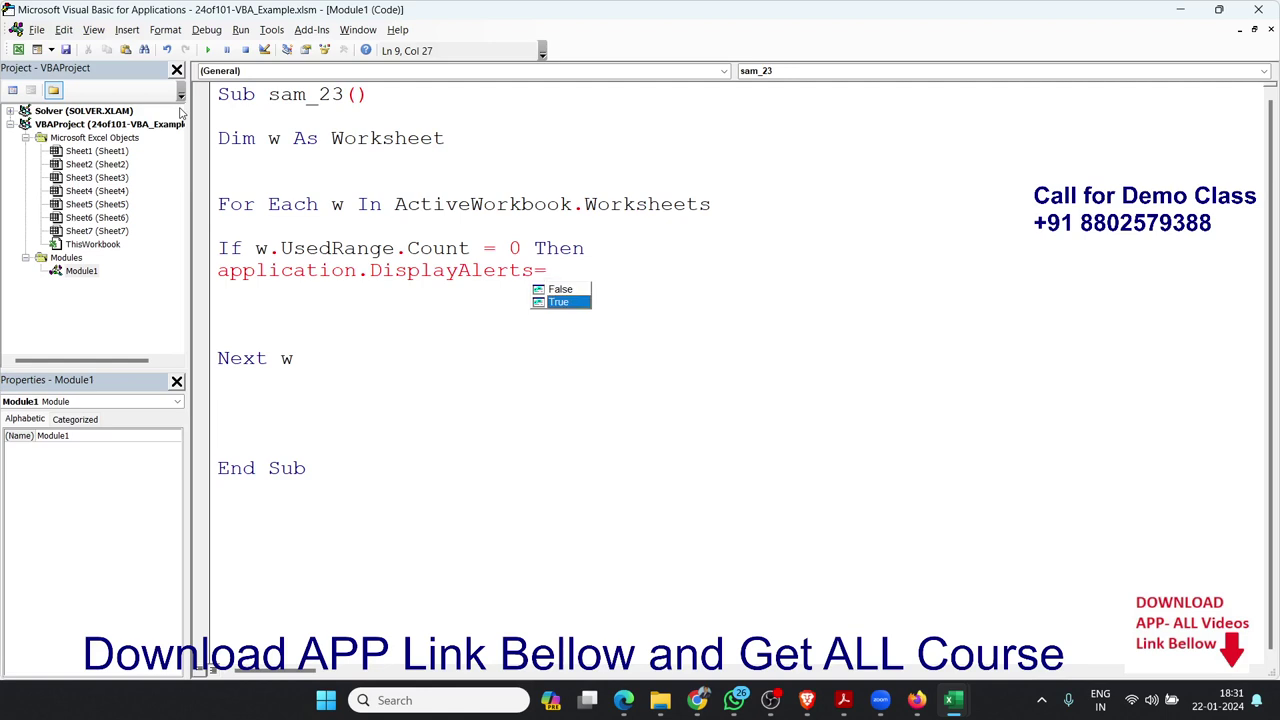
key("Tab")
key("BackSpace")
key("BackSpace")
key("BackSpace")
key("BackSpace")
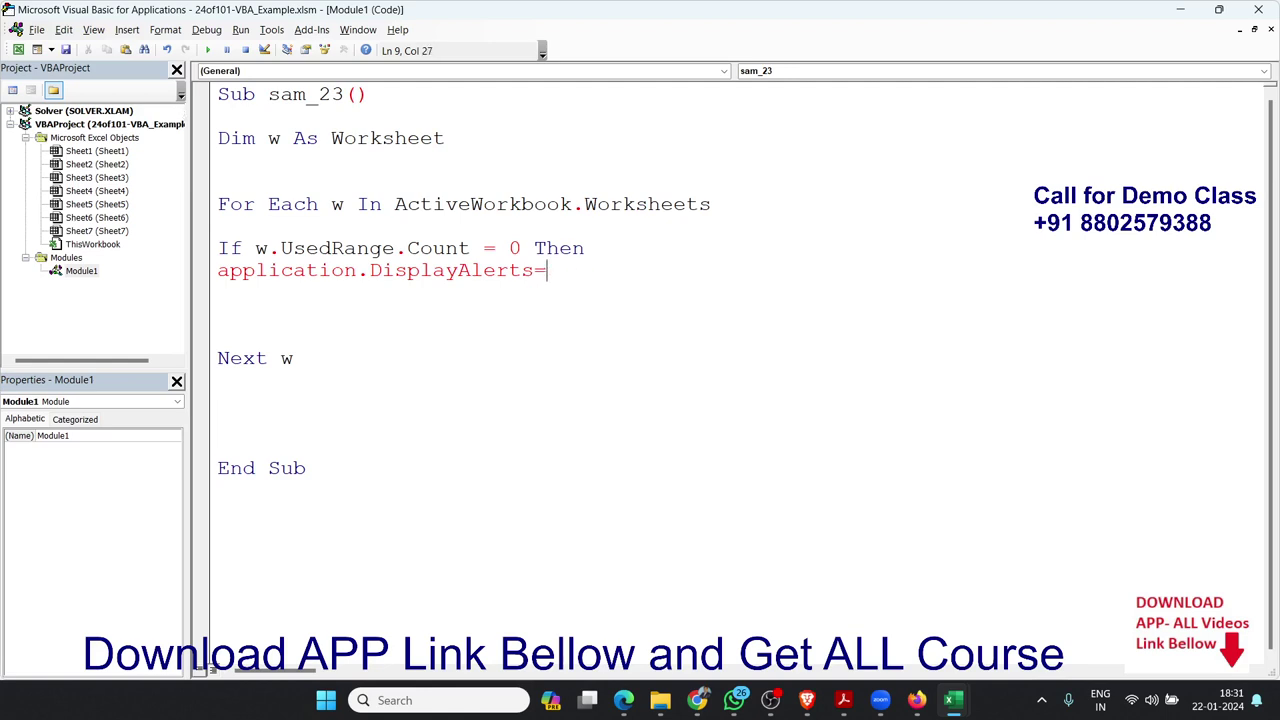
type("false")
key("Return")
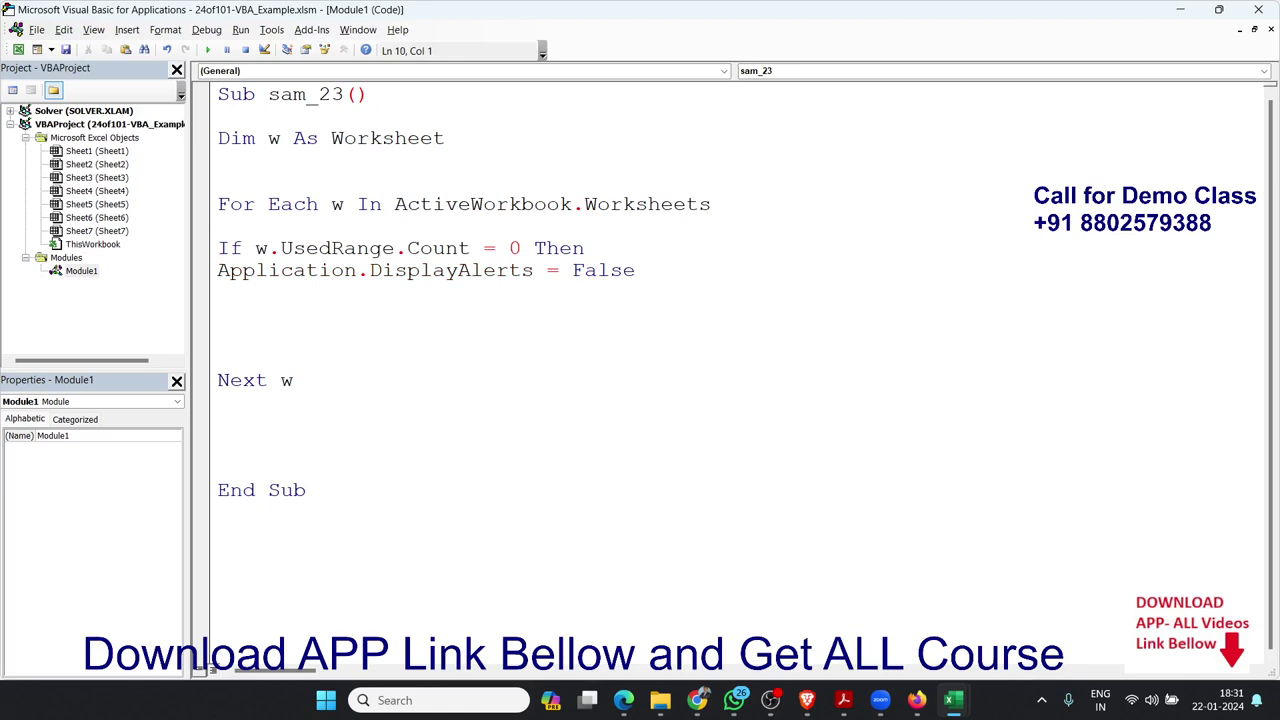
- Add w.Delete and close the block with End If
type("w")
type(".de")
key("Tab")
key("Return")
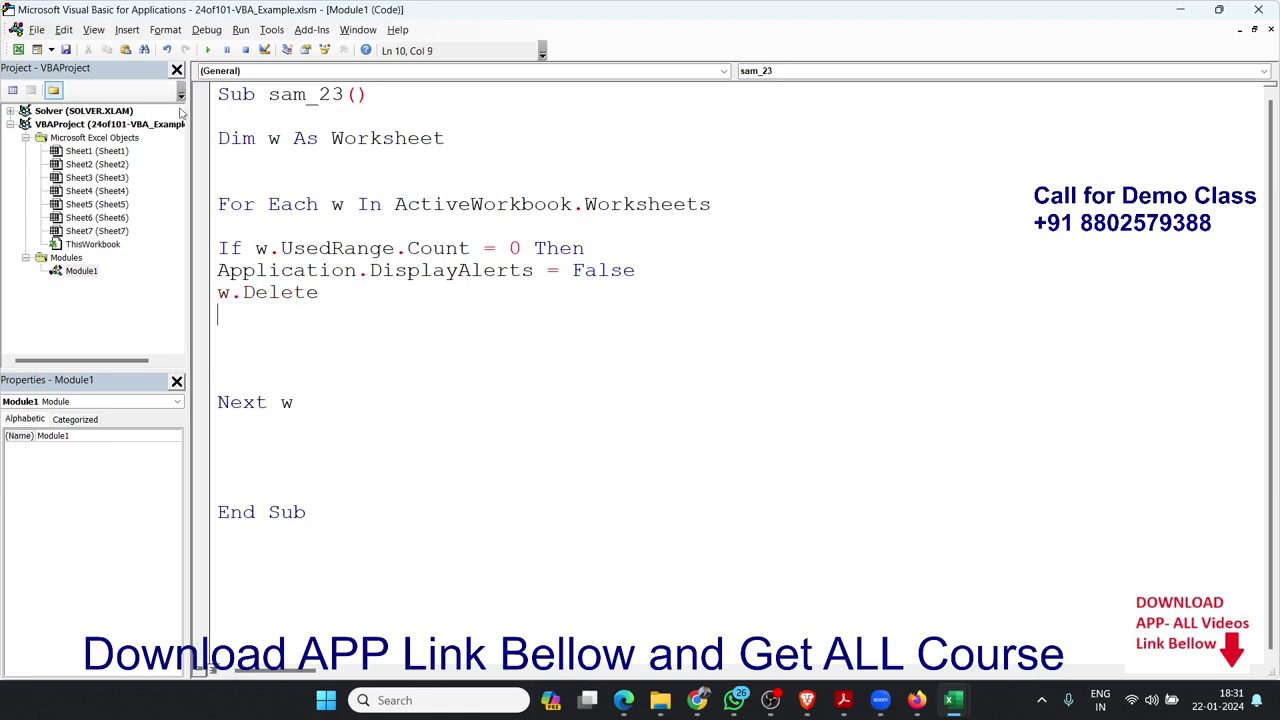
type("end if")
key("Return")
key("Delete")
key("Delete")
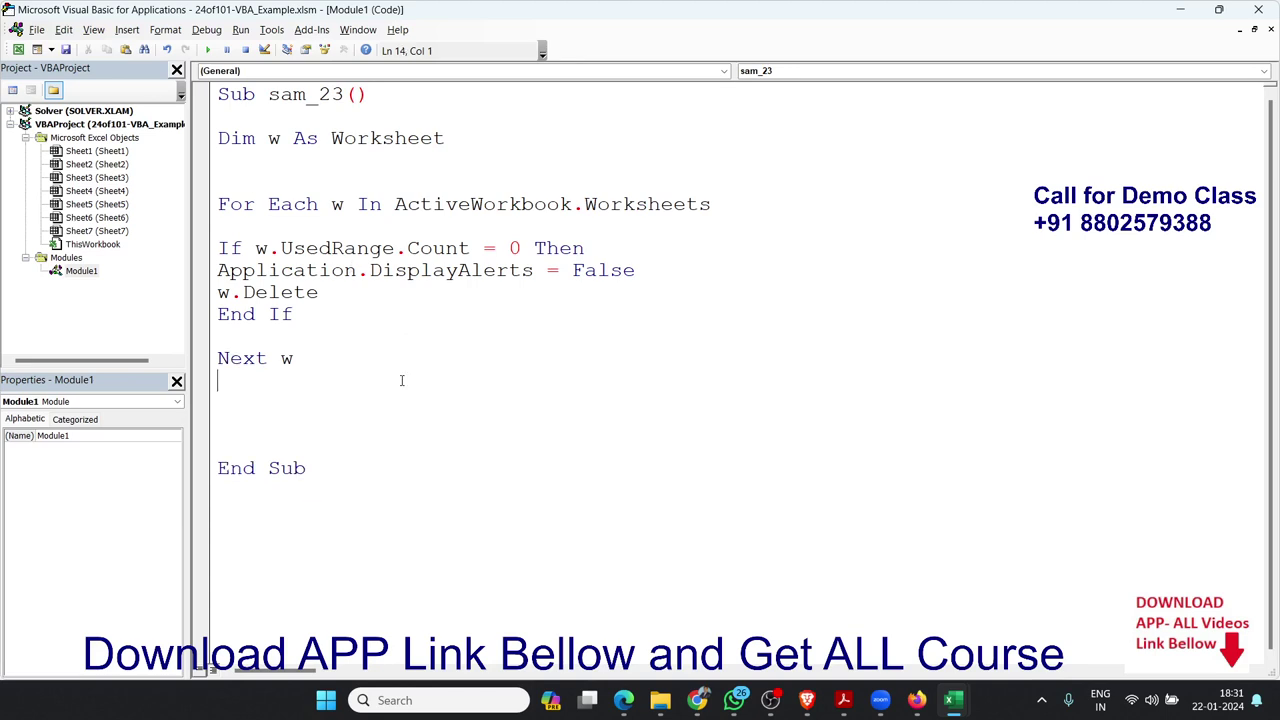
- Back in Excel, run the sam_23 macro and view Sheet1
key("alt+F11")
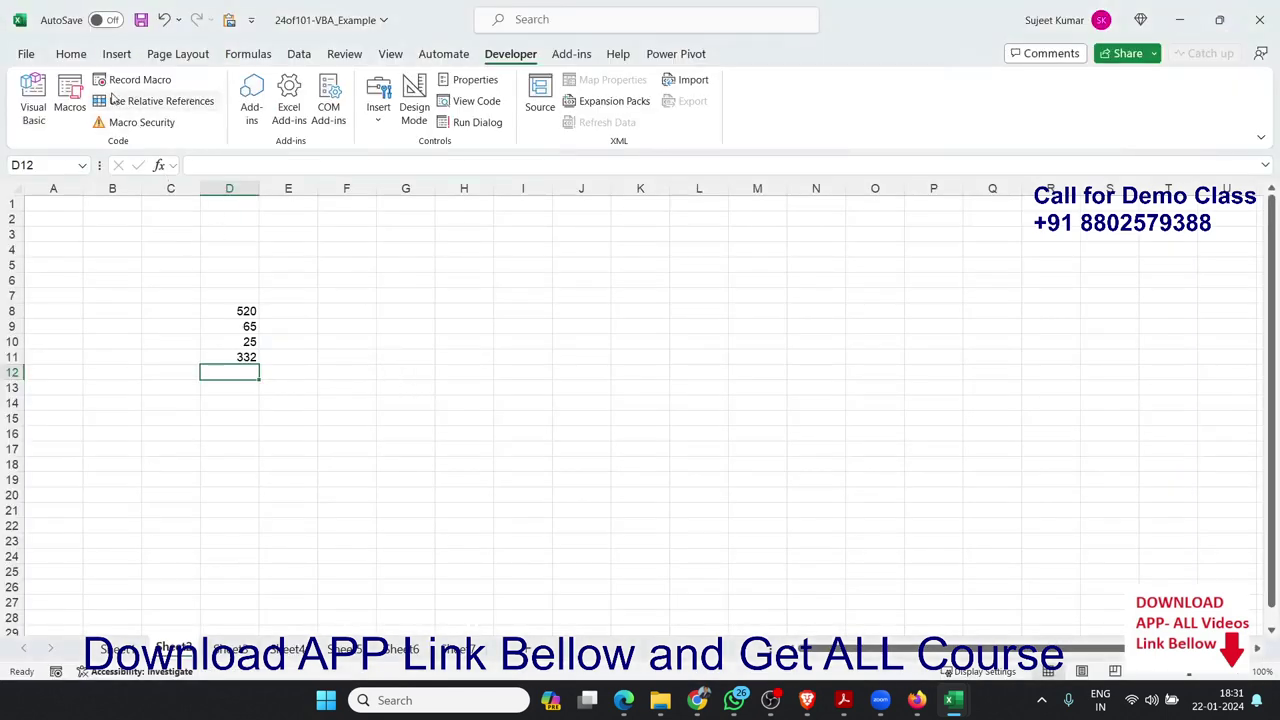
left_click(69, 100)
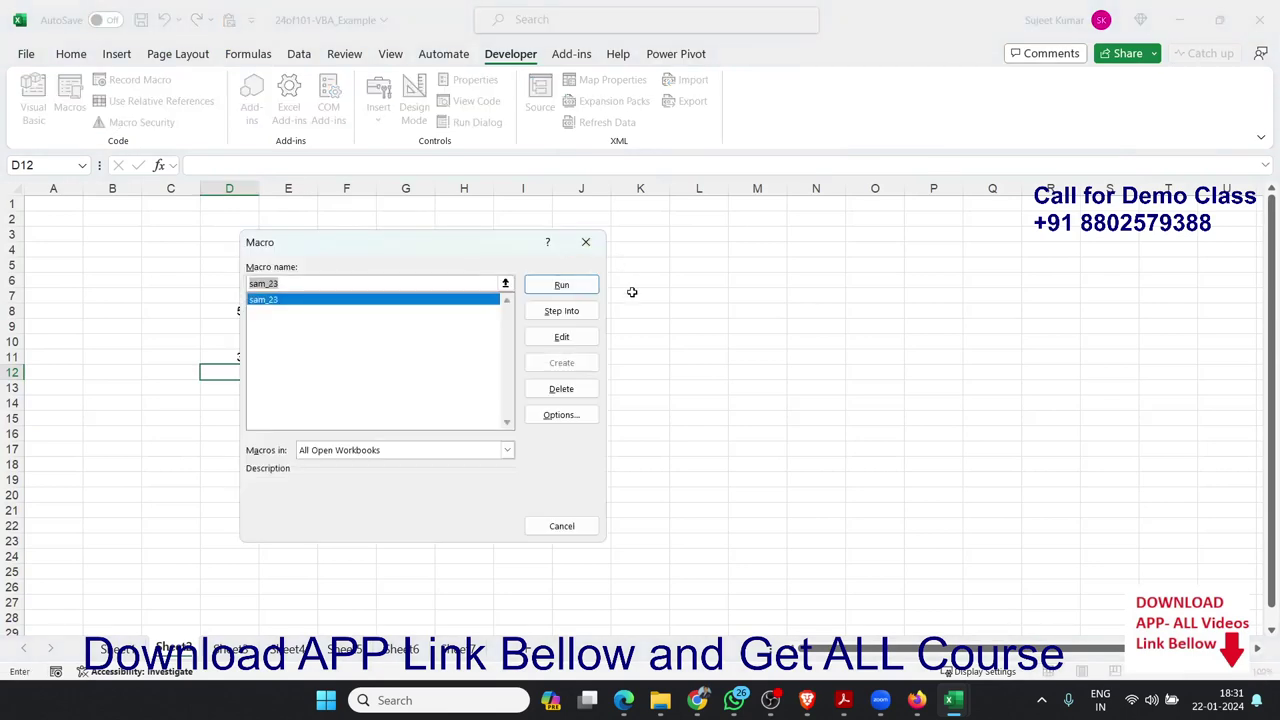
left_click(564, 283)
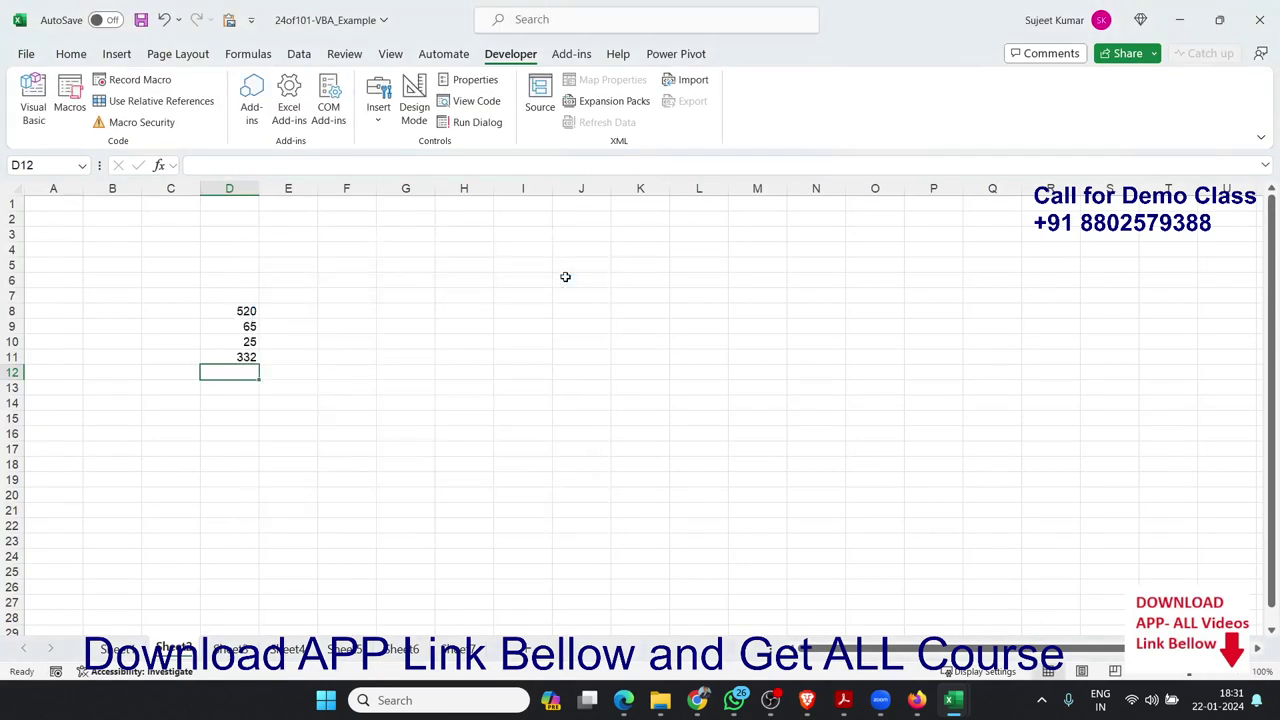
left_click(122, 648)
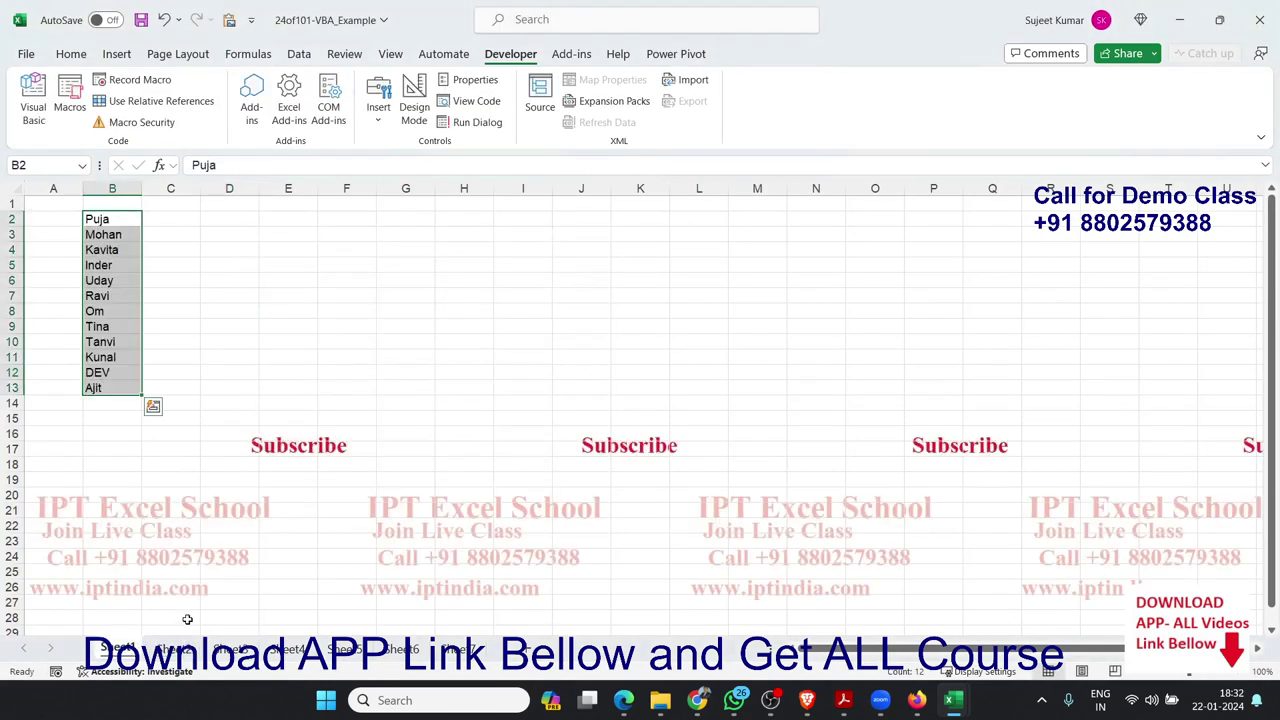
- Back in the code, review the w.UsedRange.Count expression and insert a blank line above Next w
key("alt+F11")
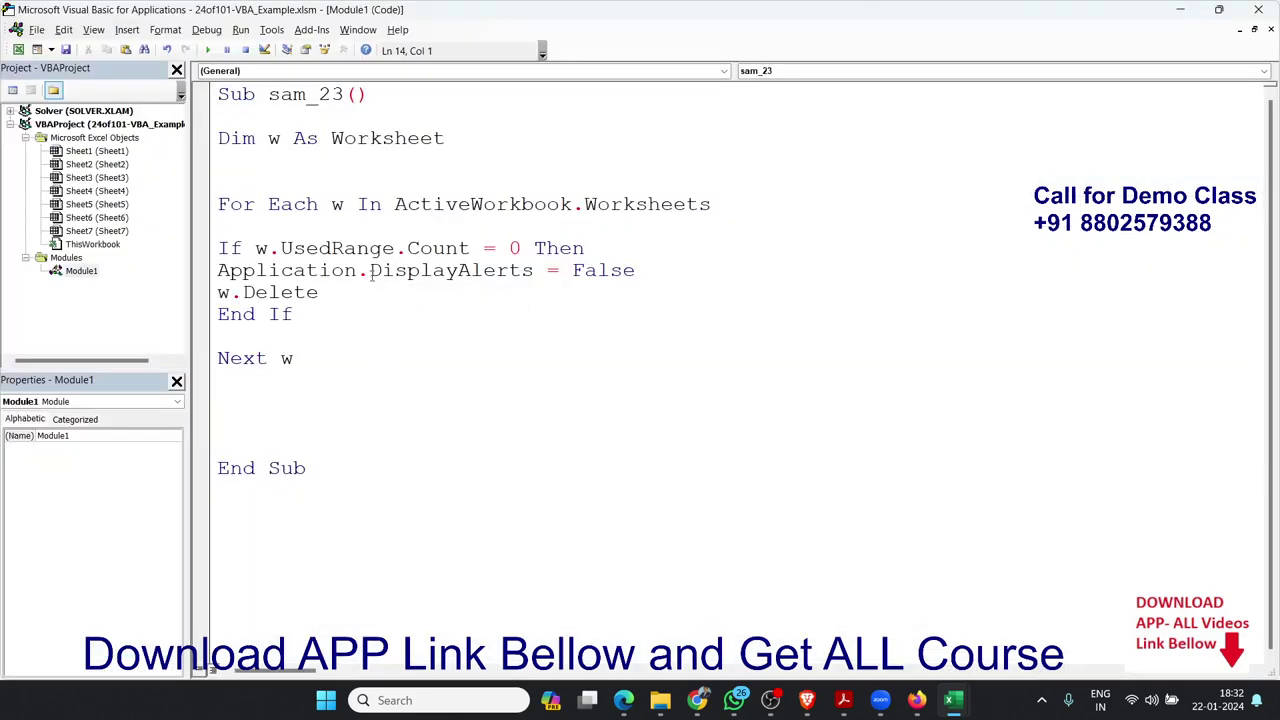
double_click(366, 249)
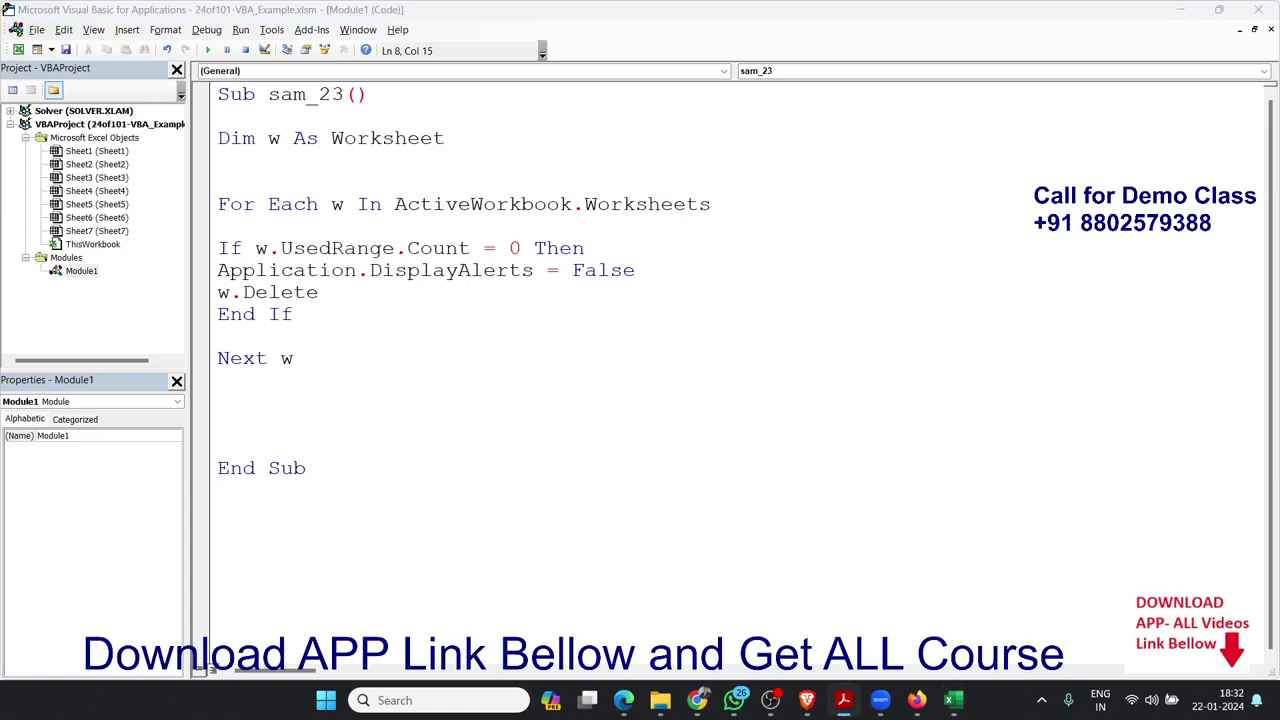
left_click(268, 255)
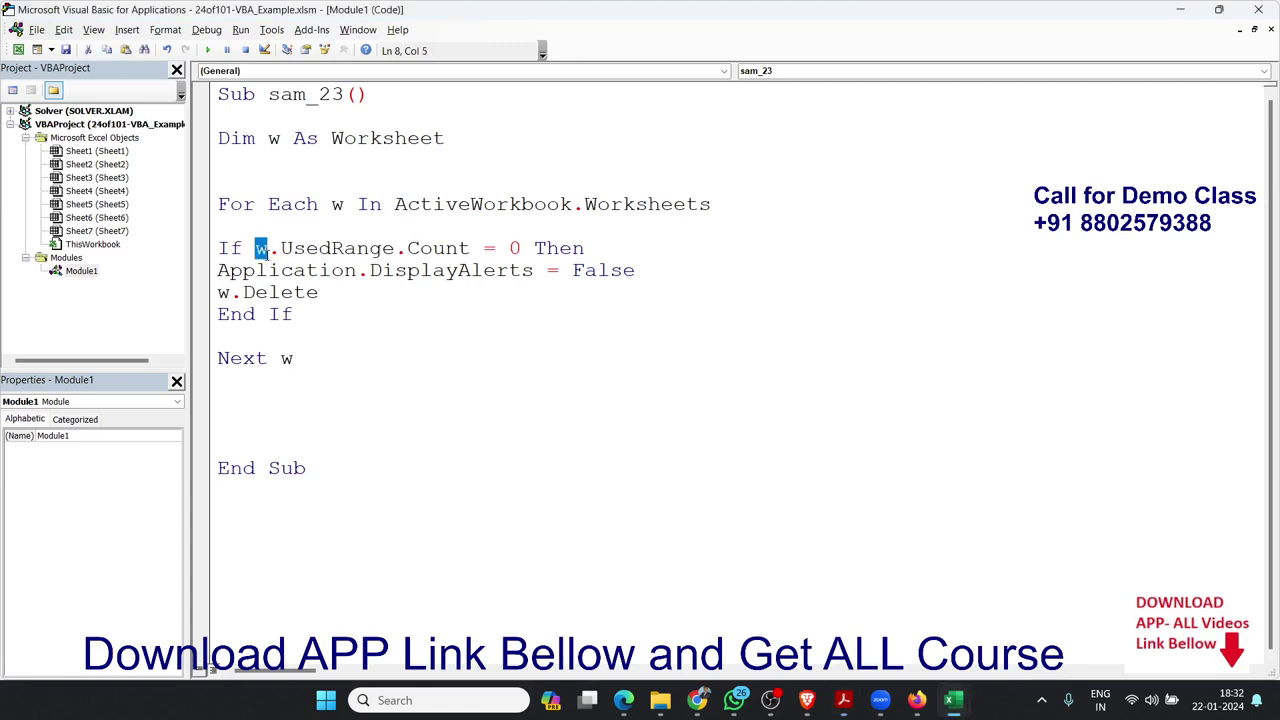
double_click(288, 250)
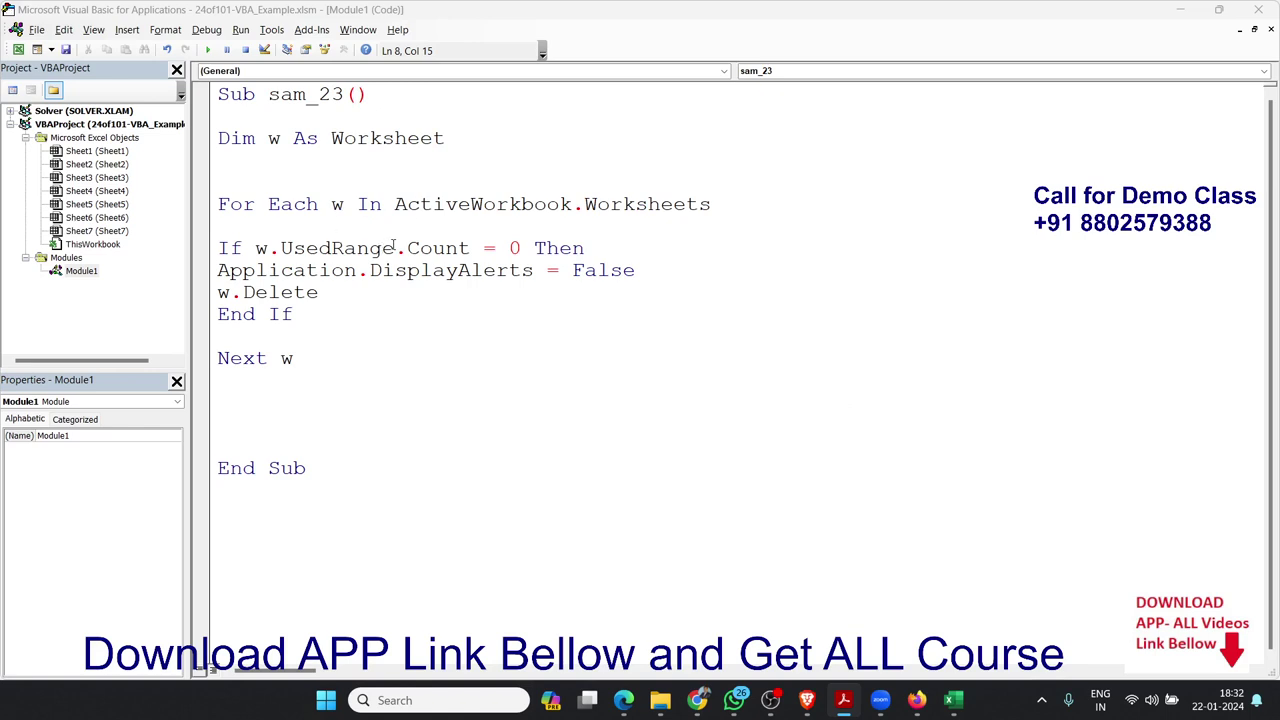
double_click(412, 256)
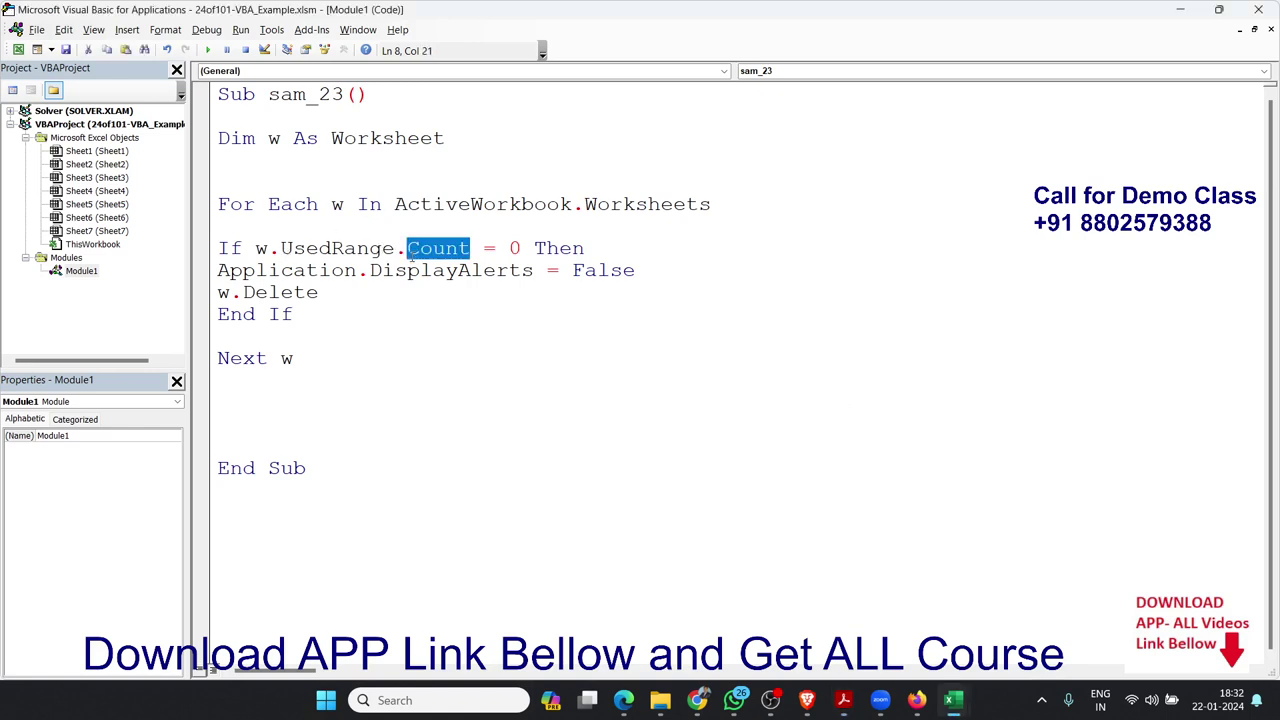
left_click(477, 254)
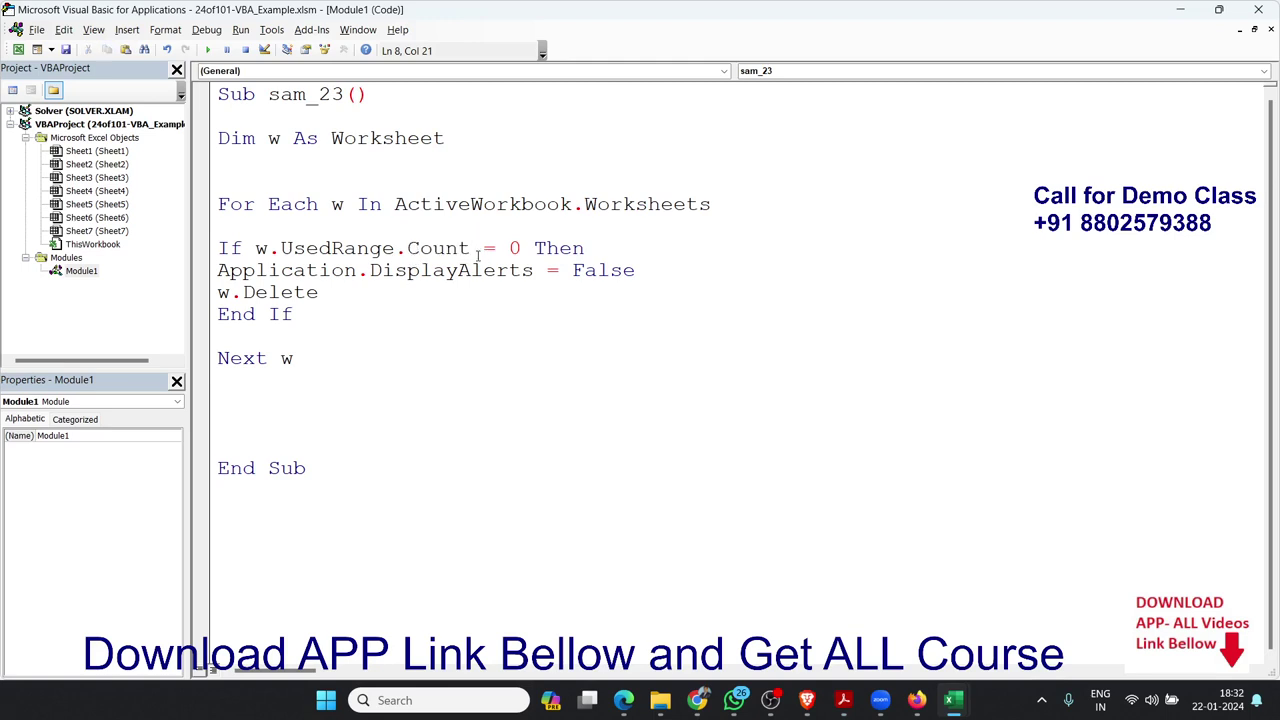
left_click_drag(470, 250, 255, 250)
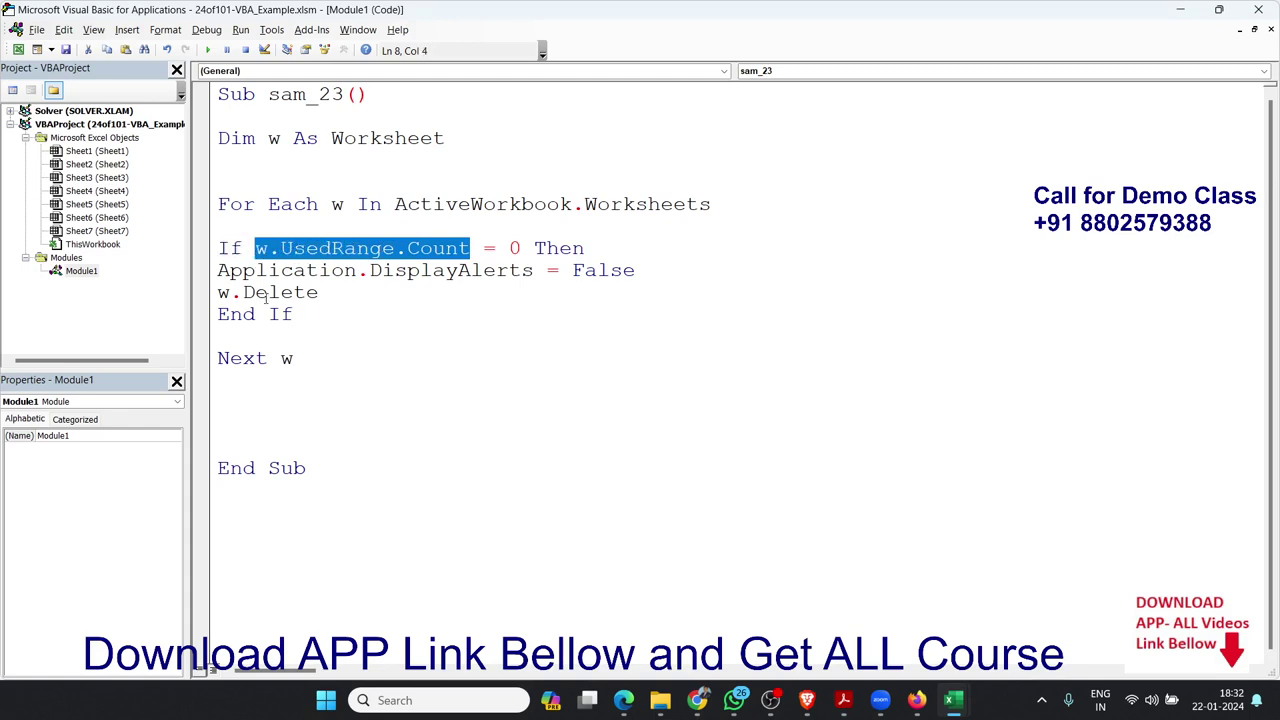
left_click(260, 340)
key("Return")
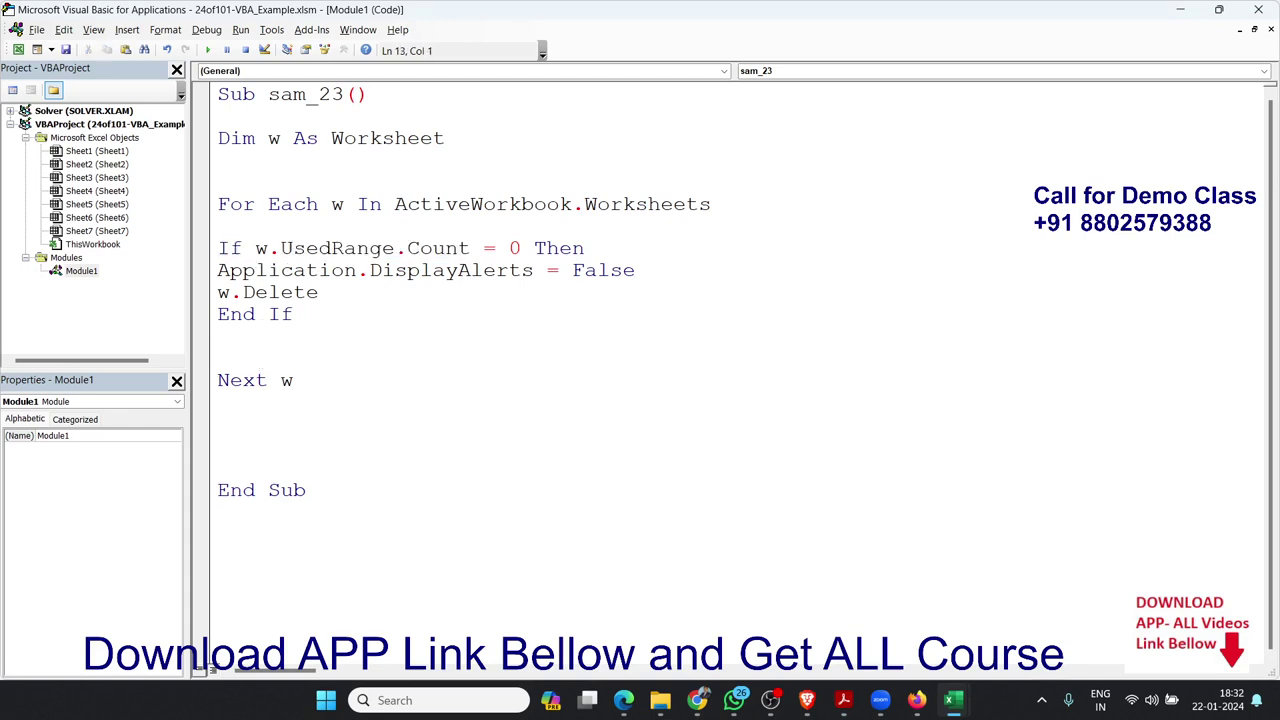
- Add a MsgBox w line before Next w and test-run it, ending at run-time error 438
type("msgbox ")
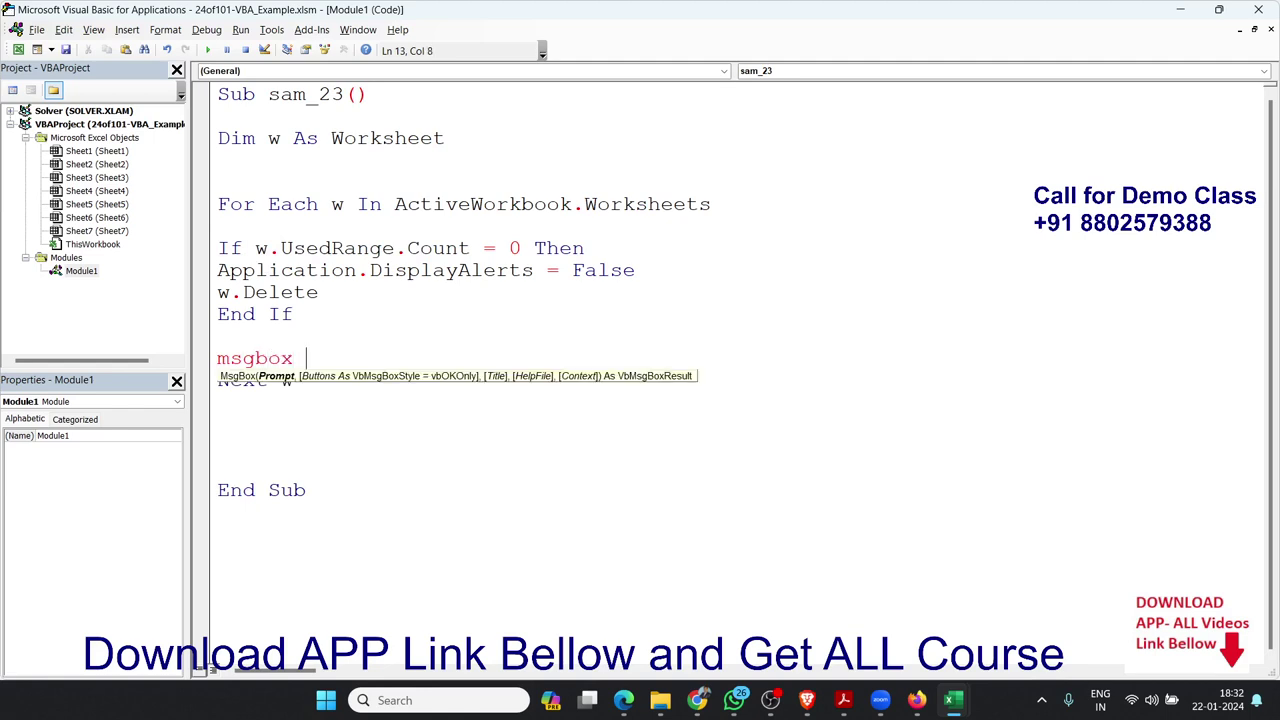
type("w")
left_click(336, 317)
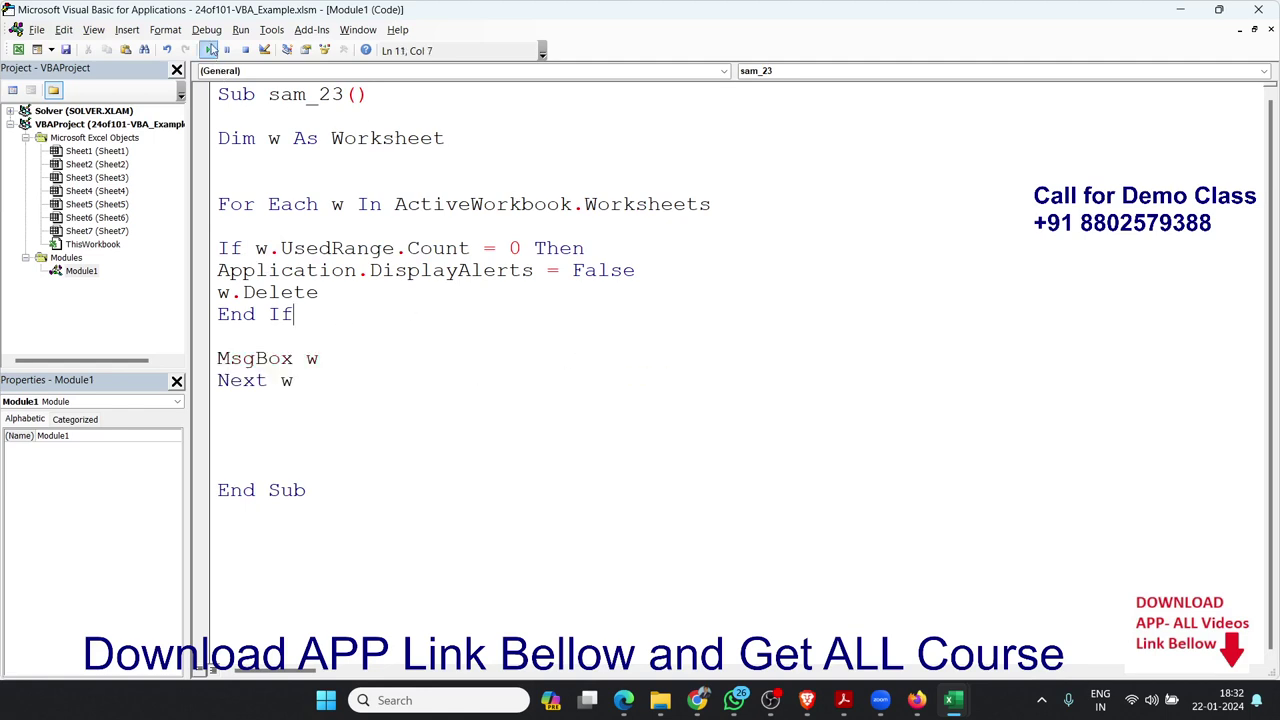
left_click(208, 50)
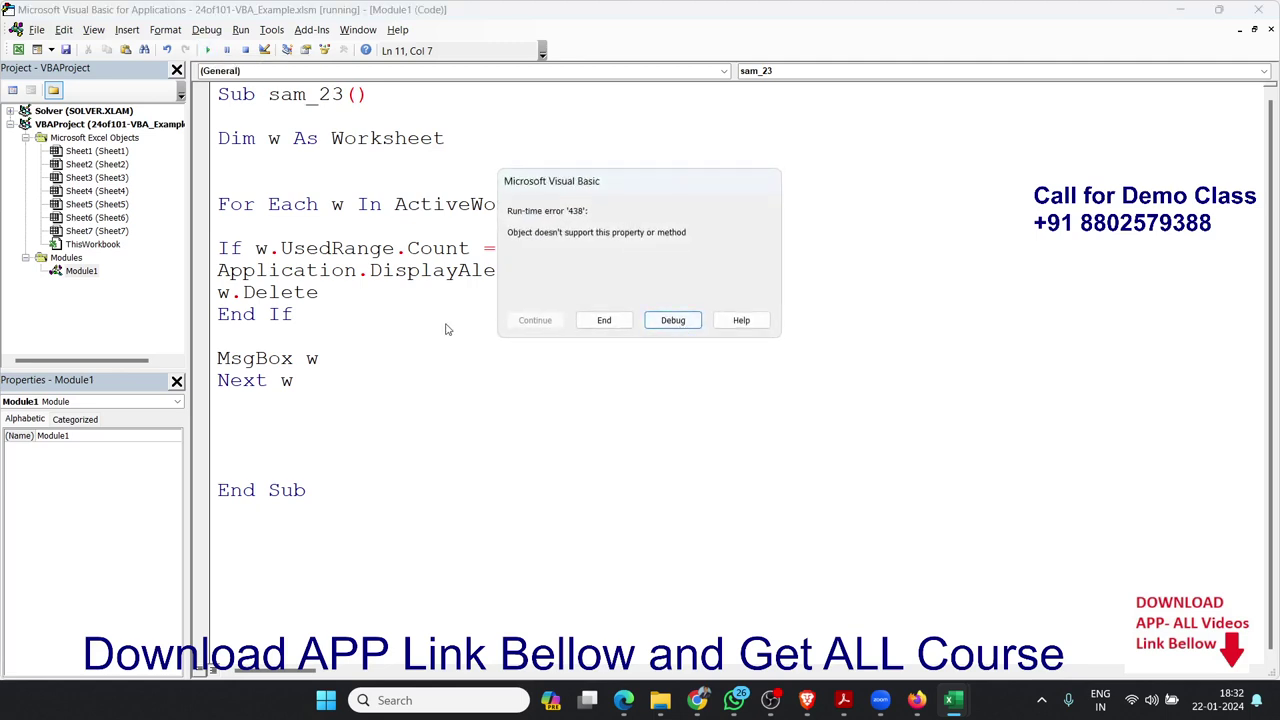
left_click(622, 328)
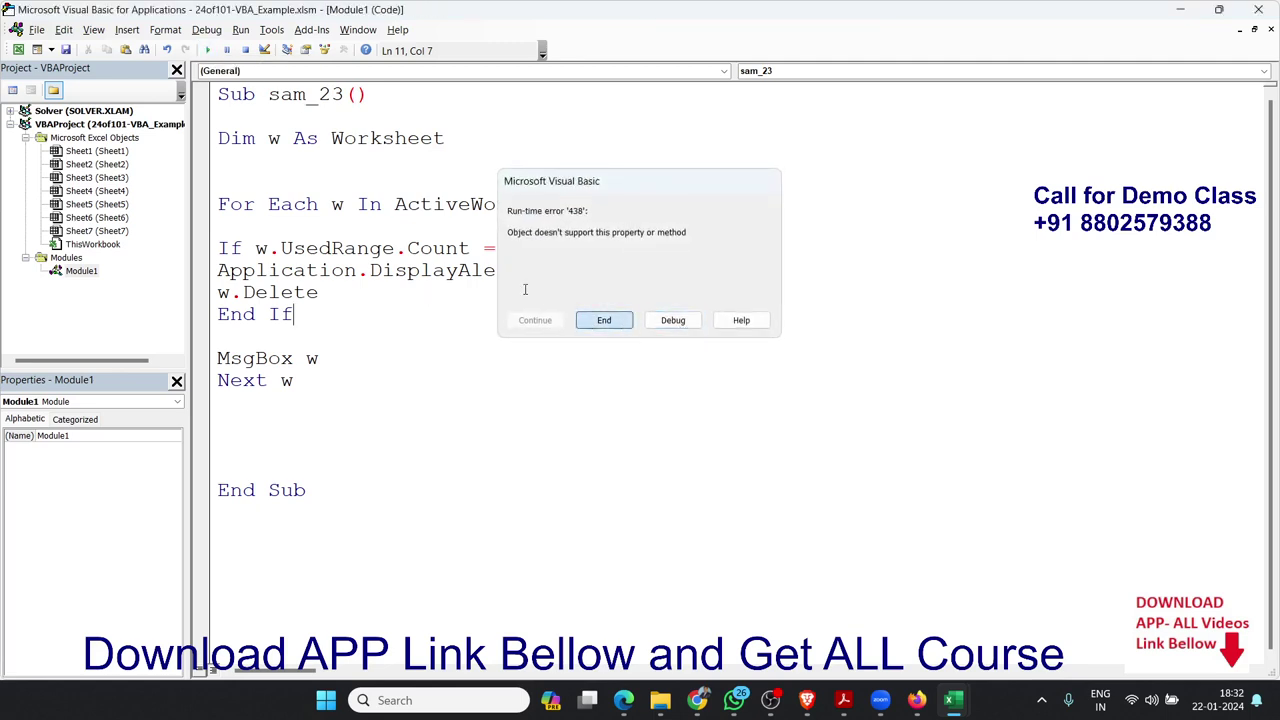
- Change the line to MsgBox w.UsedRange.Count by pasting in the condition's expression
left_click_drag(470, 248, 256, 248)
key("ctrl+c")
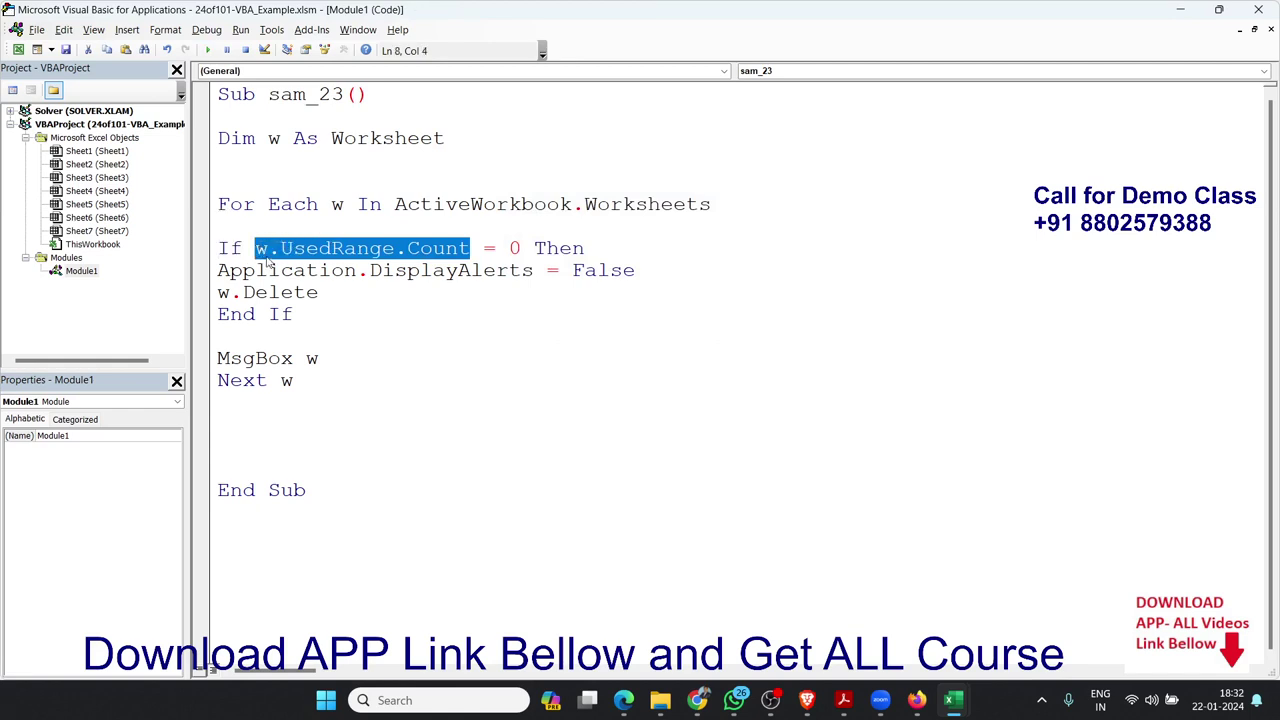
double_click(347, 361)
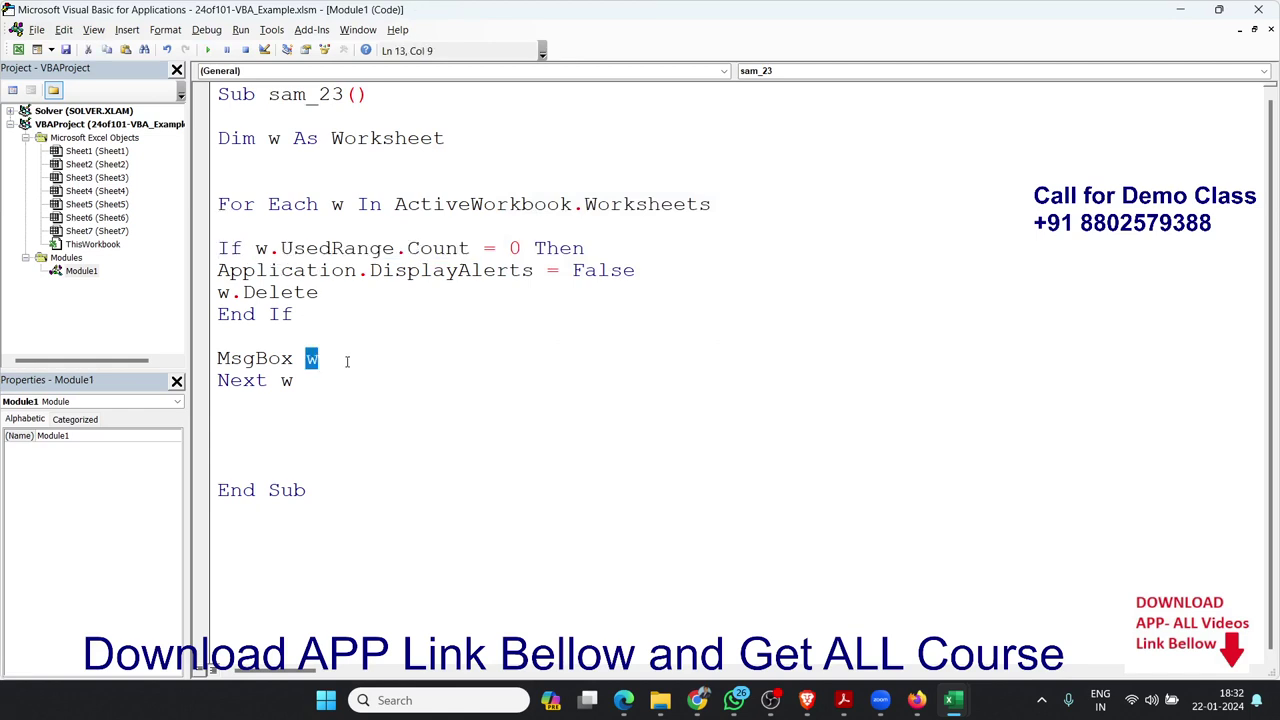
key("ctrl+v")
left_click(355, 312)
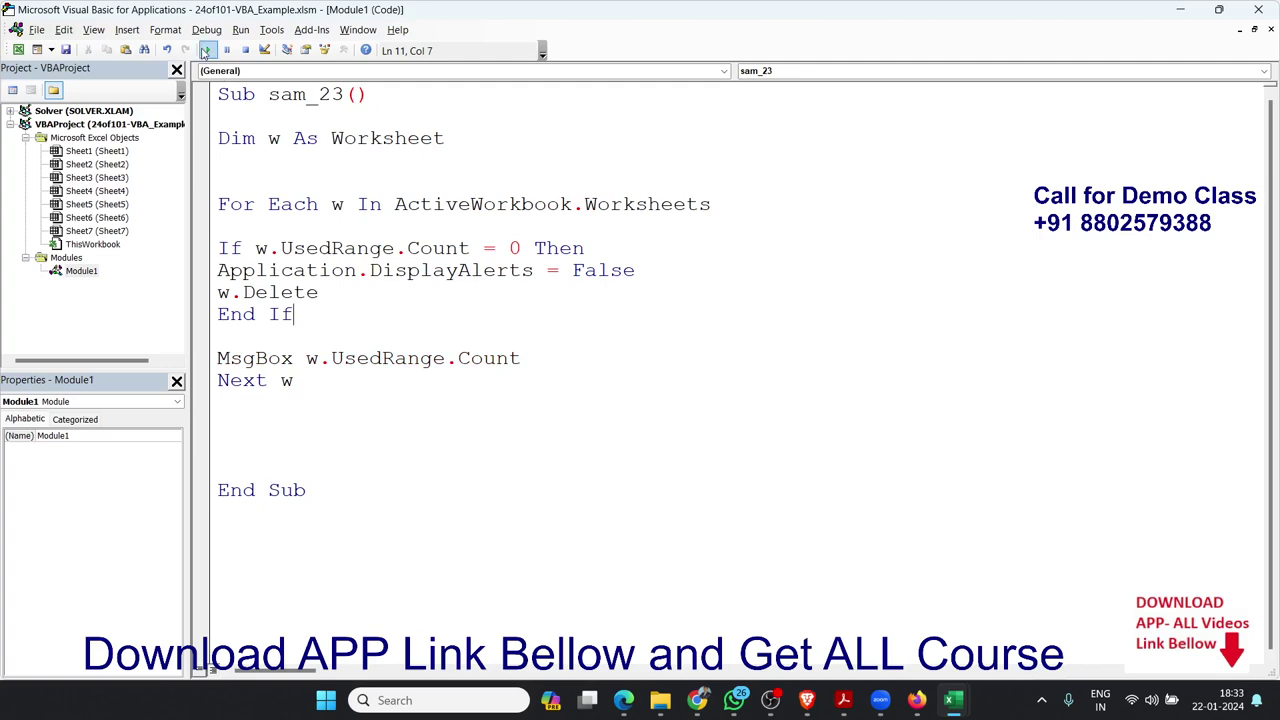
- Run sam_23 and dismiss the message boxes reporting each sheet's used range count
left_click(204, 51)
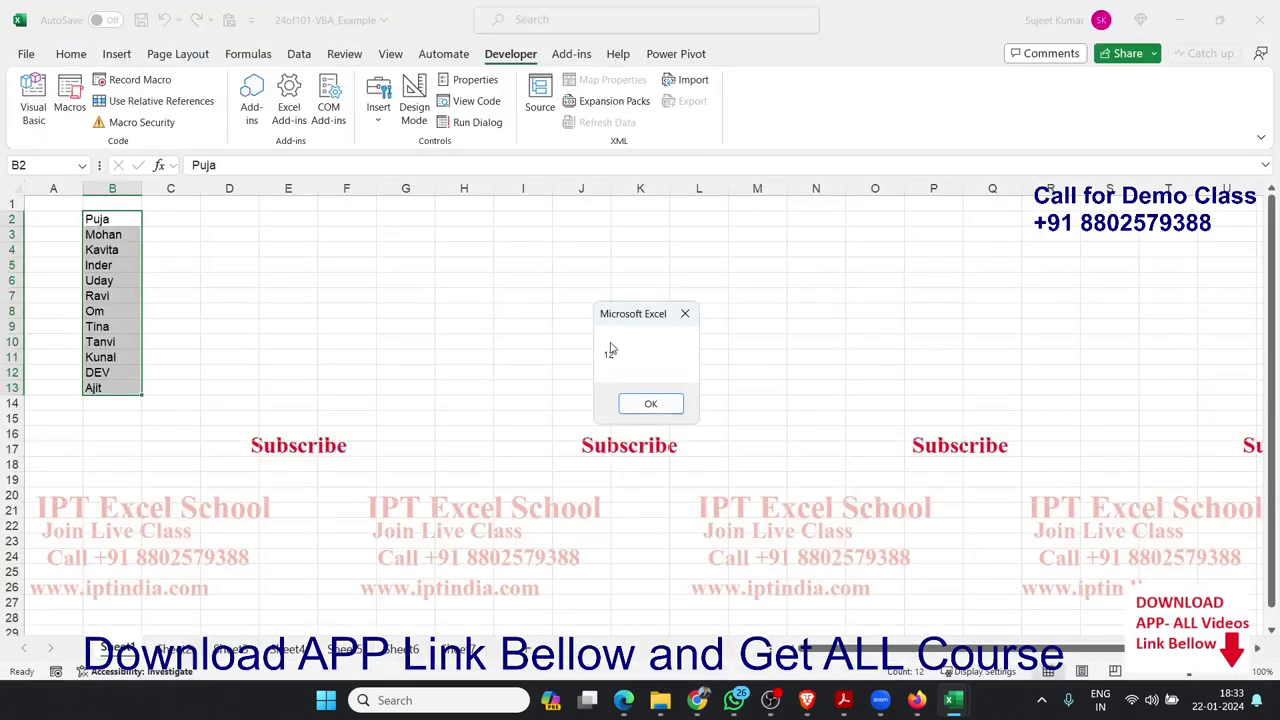
left_click(650, 405)
left_click(670, 403)
left_click(670, 403)
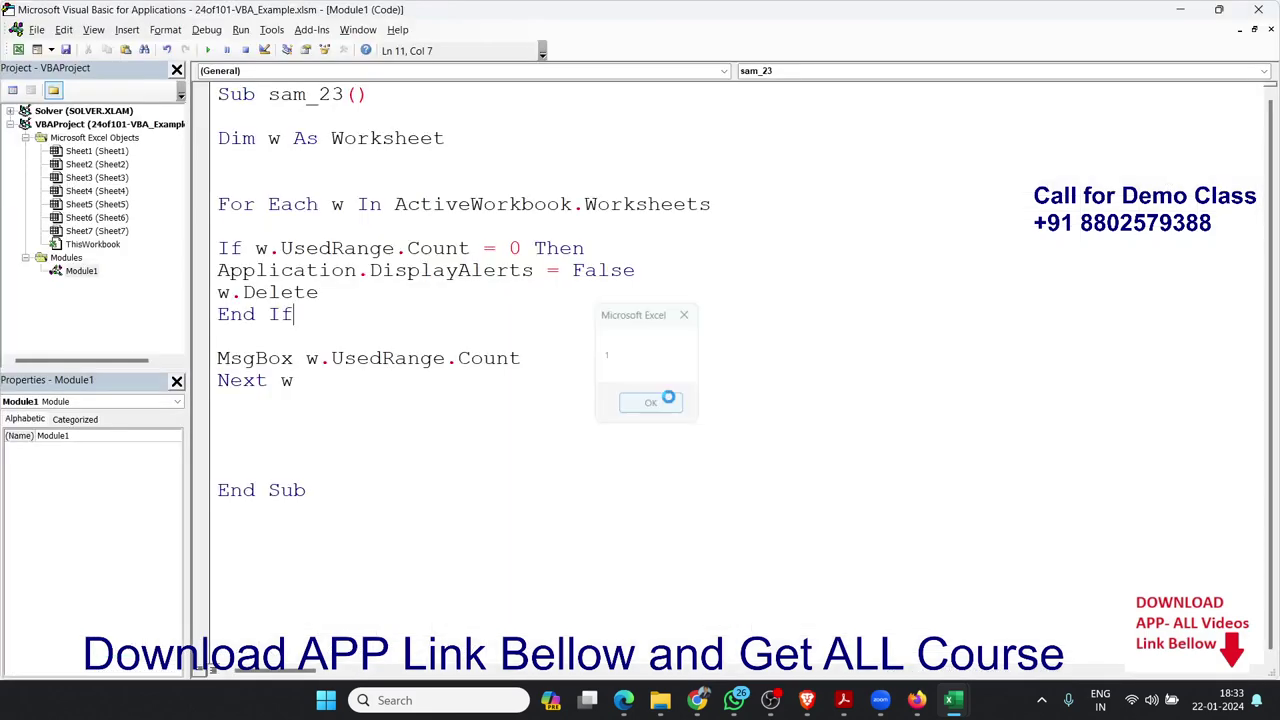
- Change the If condition from = 0 to = 1 and return to Excel
left_click(601, 330)
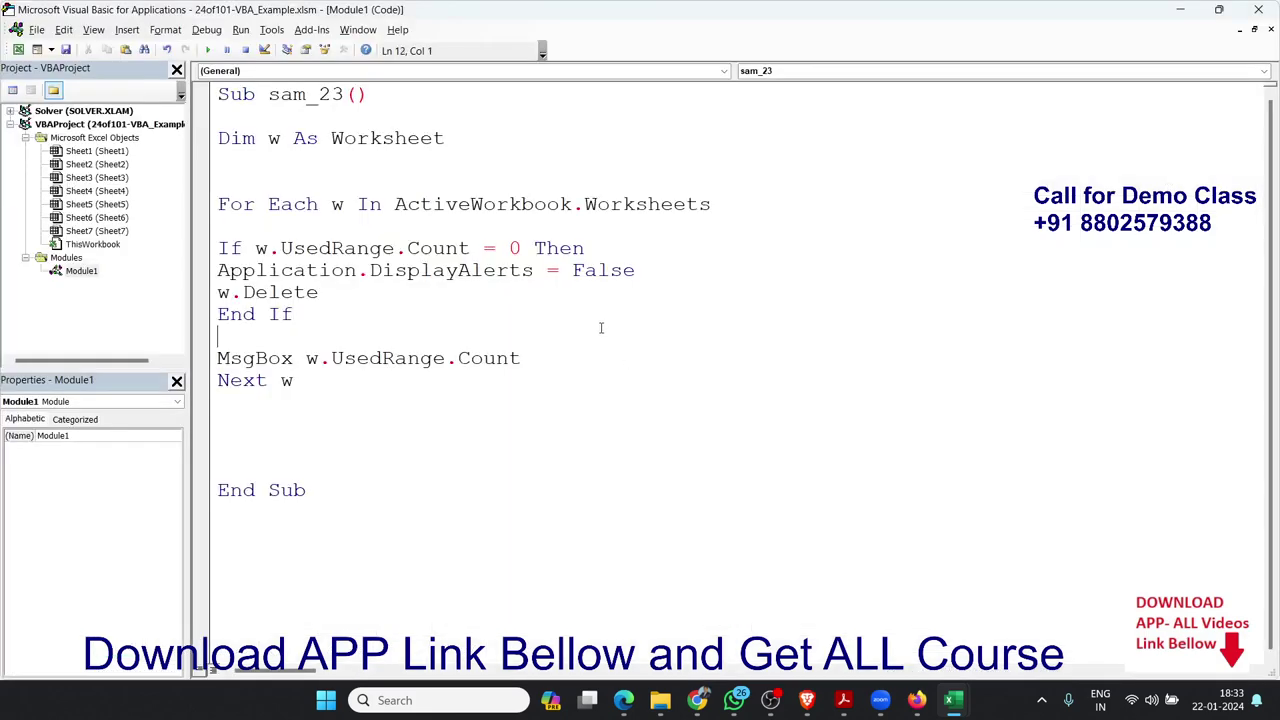
left_click(489, 248)
double_click(512, 249)
type("1")
left_click(534, 312)
key("alt+F11")
- Run sam_23 from the macro list, dismiss the 12 and 4 boxes, and debug the automation error
left_click(346, 280)
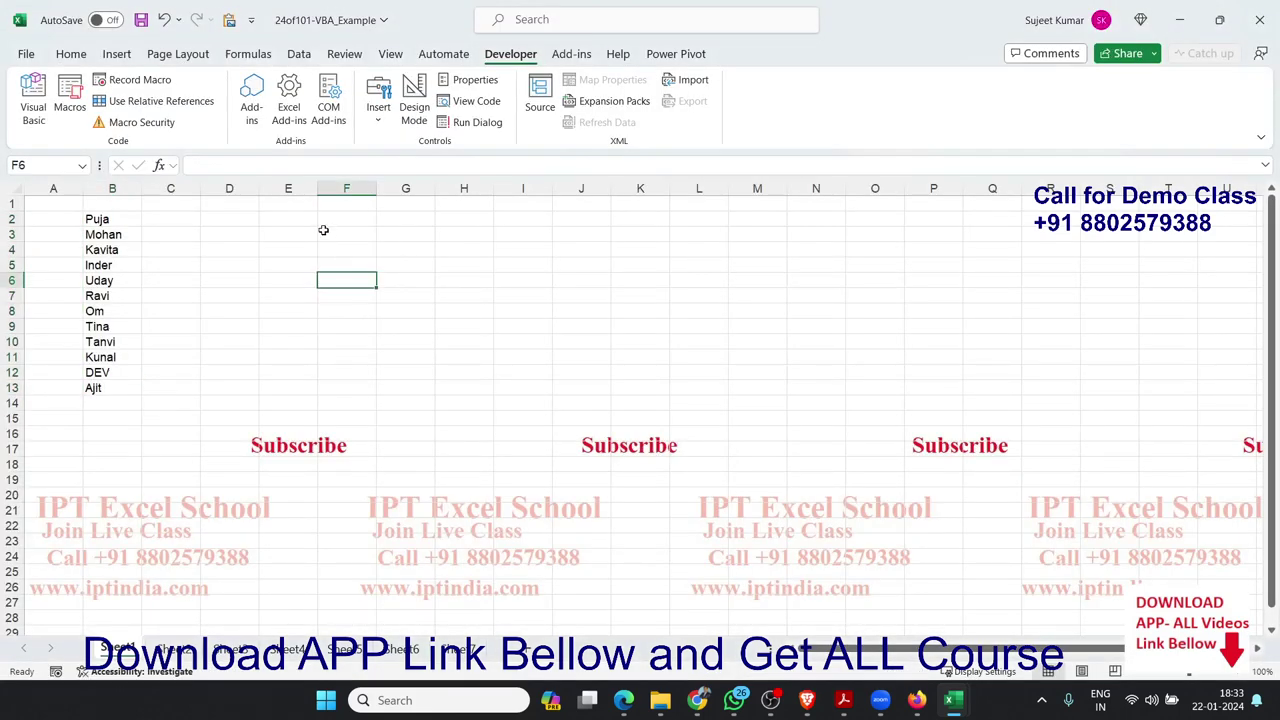
left_click(70, 110)
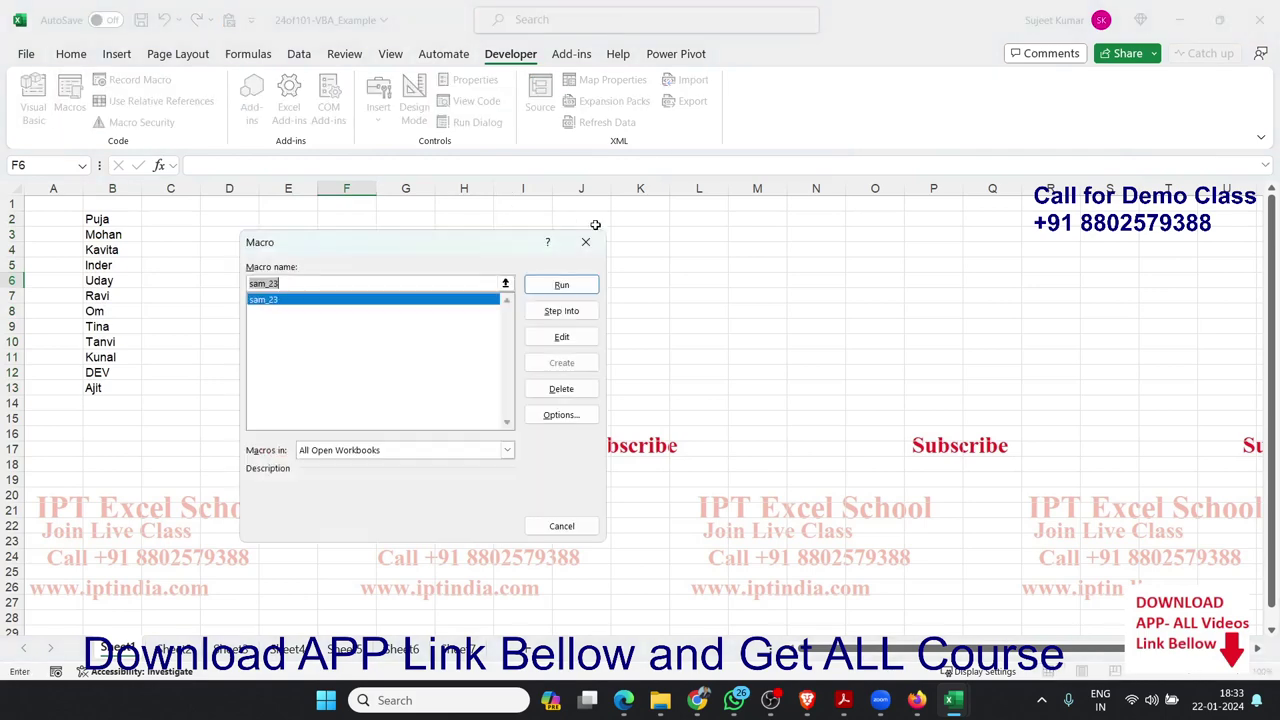
left_click(577, 289)
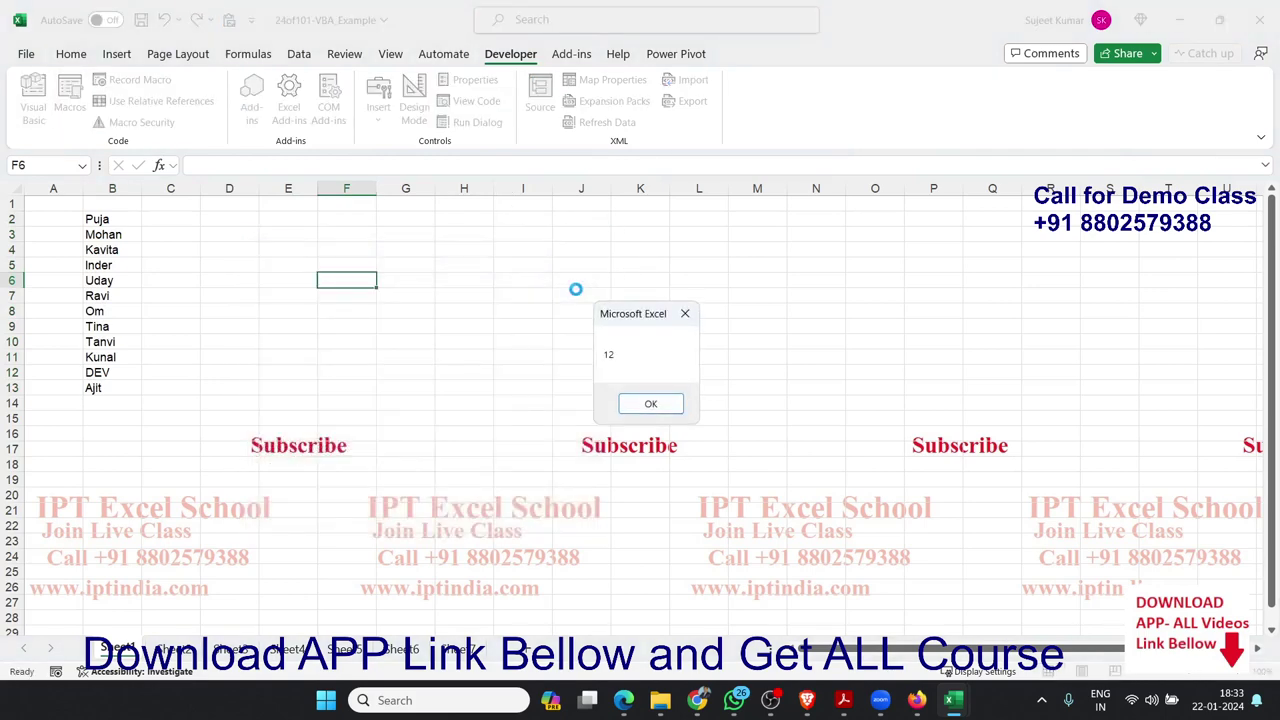
left_click(635, 406)
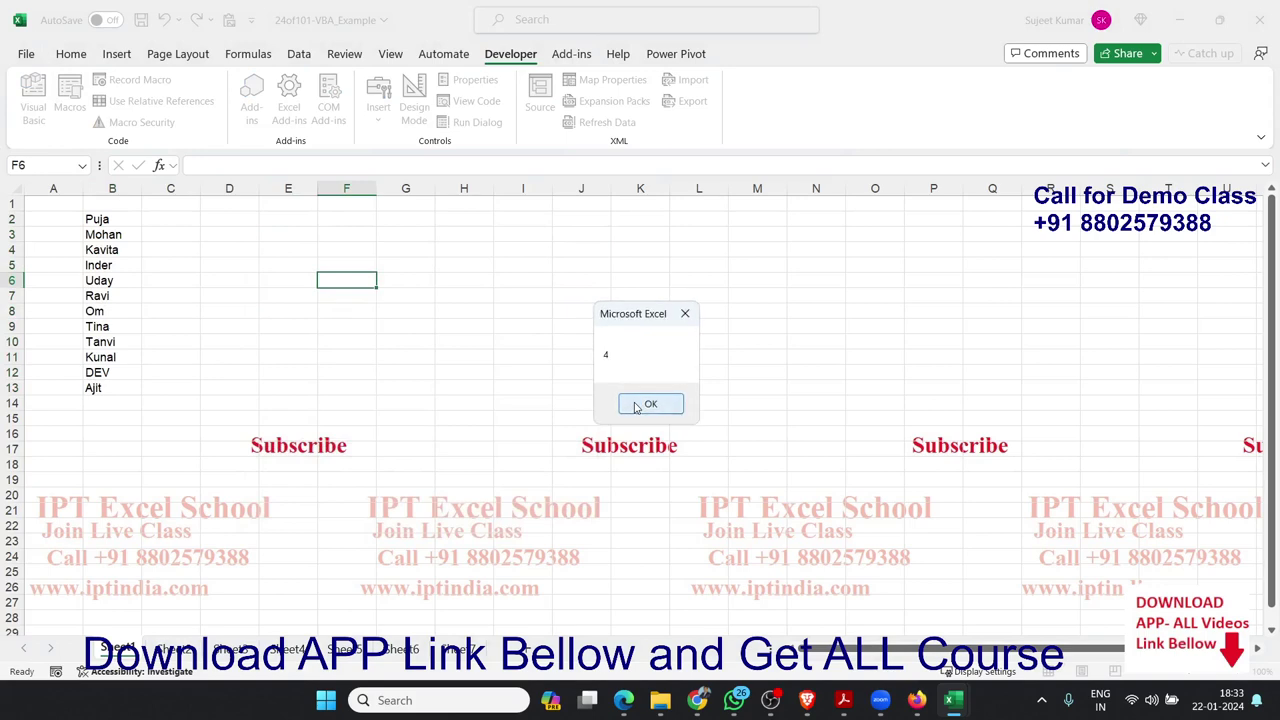
left_click(635, 406)
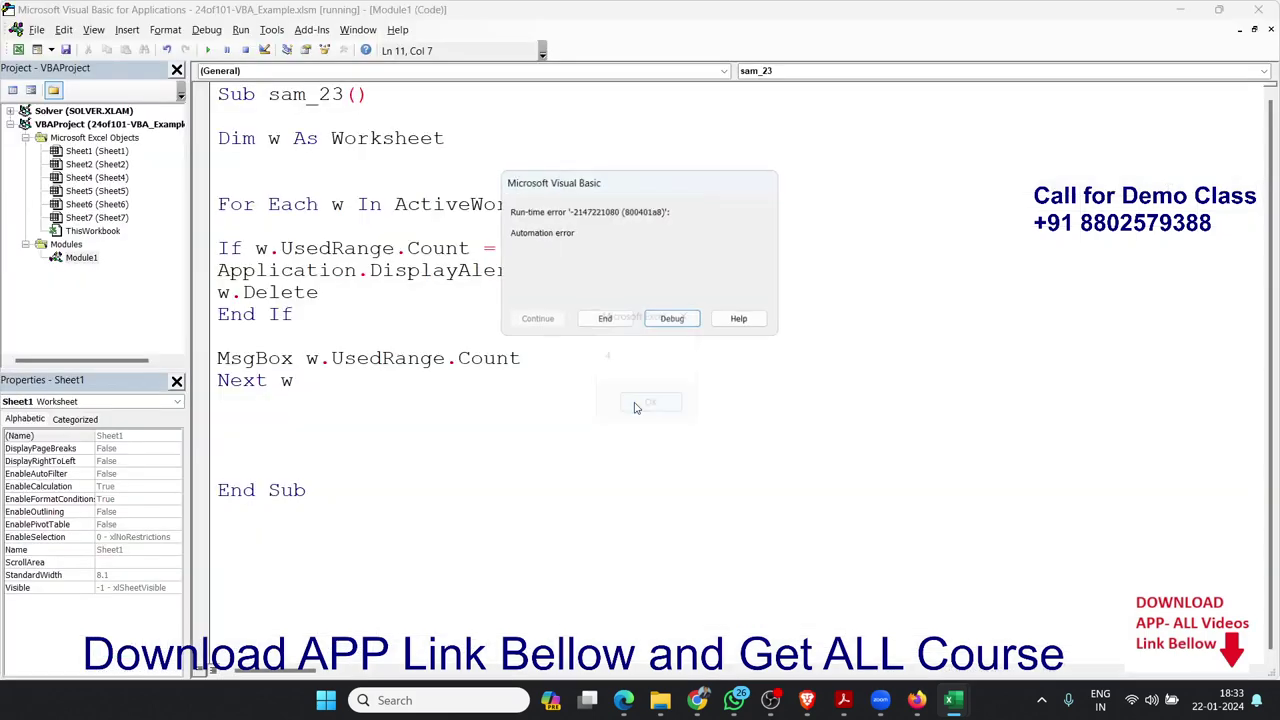
left_click(673, 318)
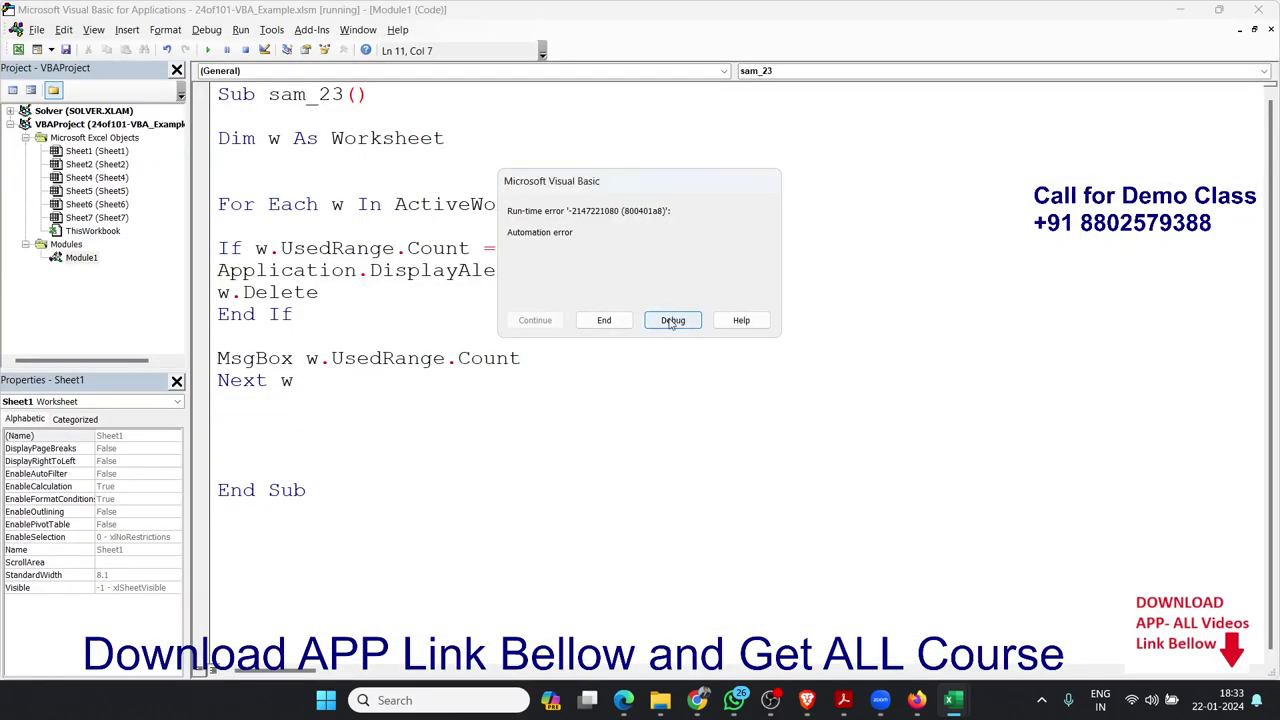
- Delete the MsgBox w.UsedRange.Count line from the loop
left_click_drag(522, 358, 203, 360)
key("Delete")
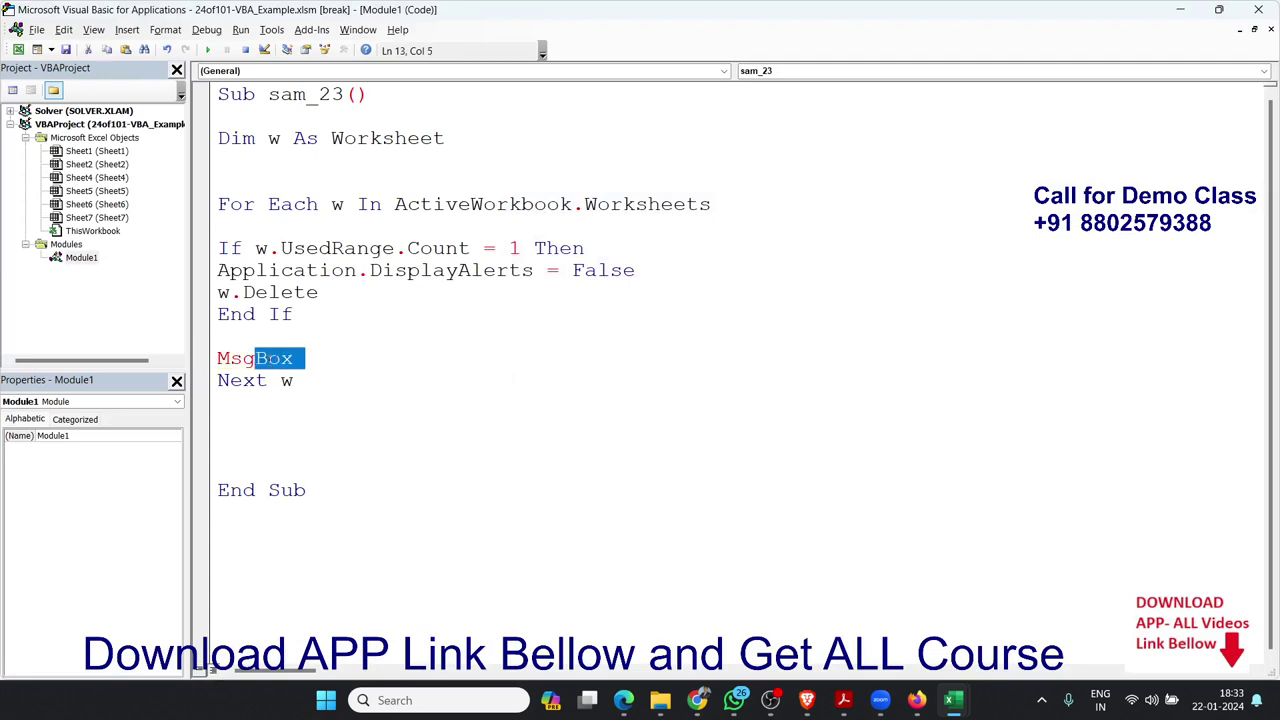
key("Delete")
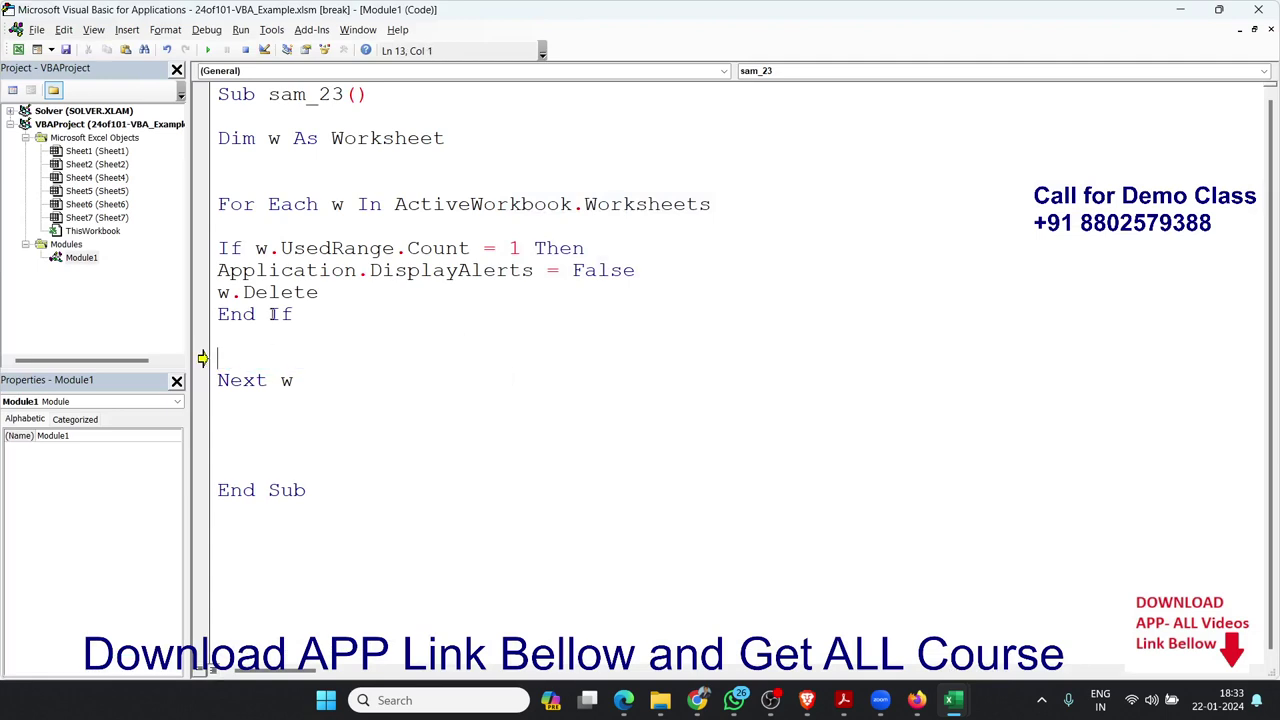
- Resume the macro so it finishes deleting the blank sheets, then view the workbook
left_click(268, 292)
left_click(208, 50)
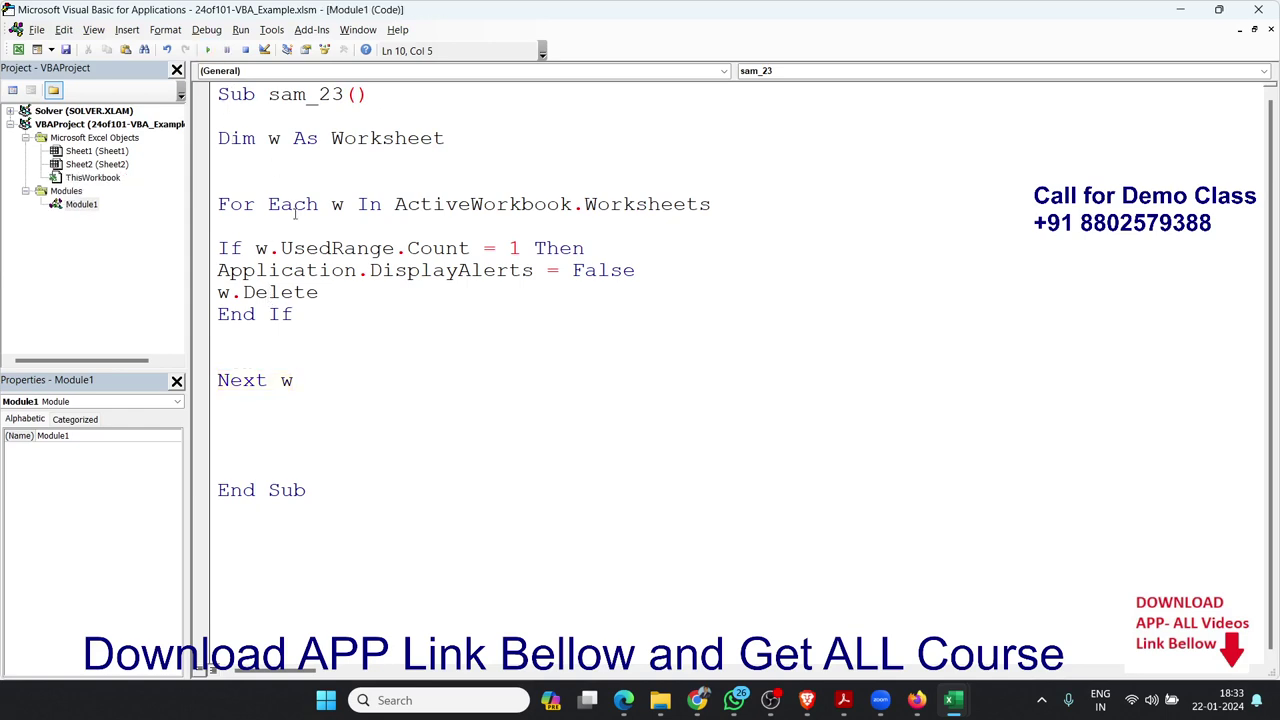
left_click(1180, 10)
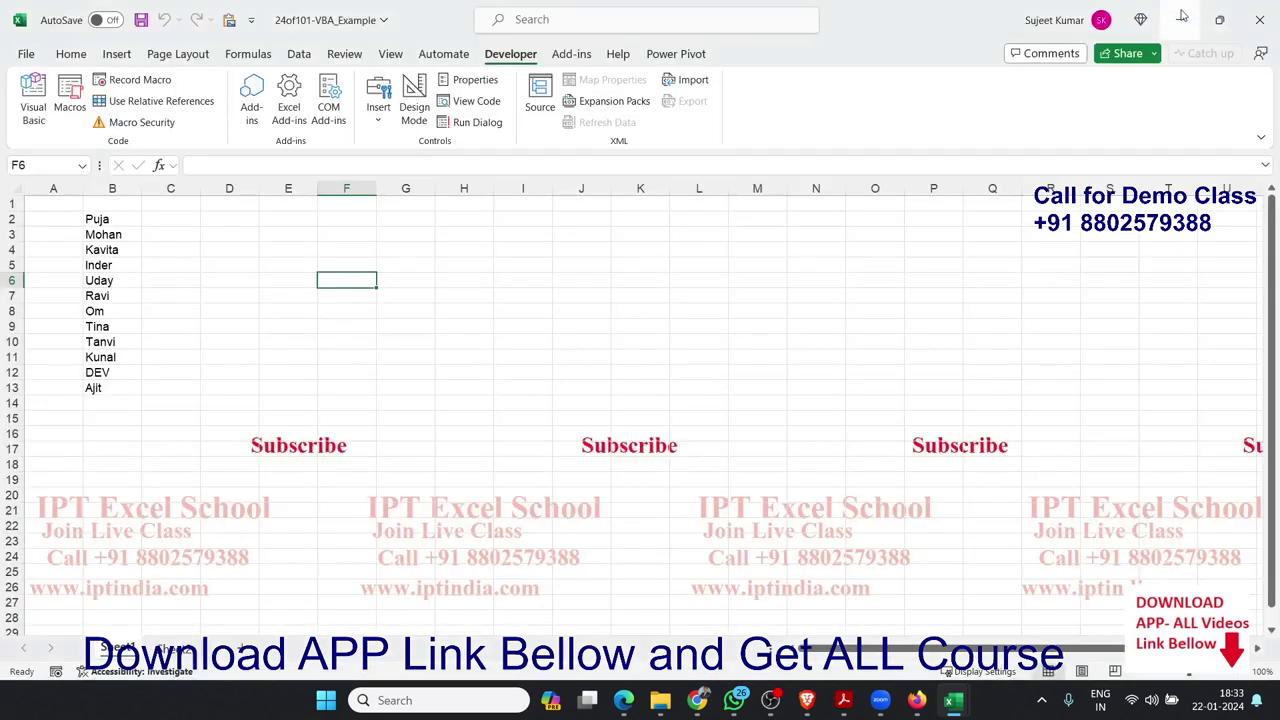
left_click(372, 430)
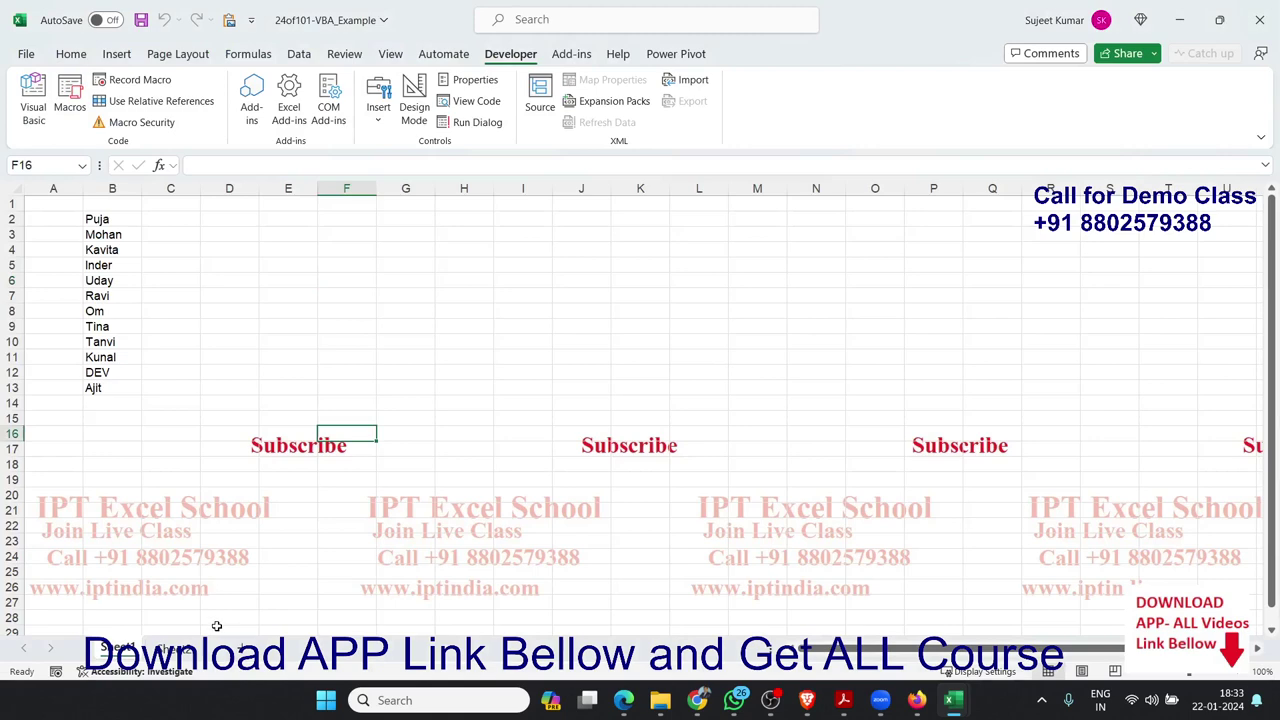
- Check Sheet2 and Sheet1, then return to the sam_23 code
left_click(180, 648)
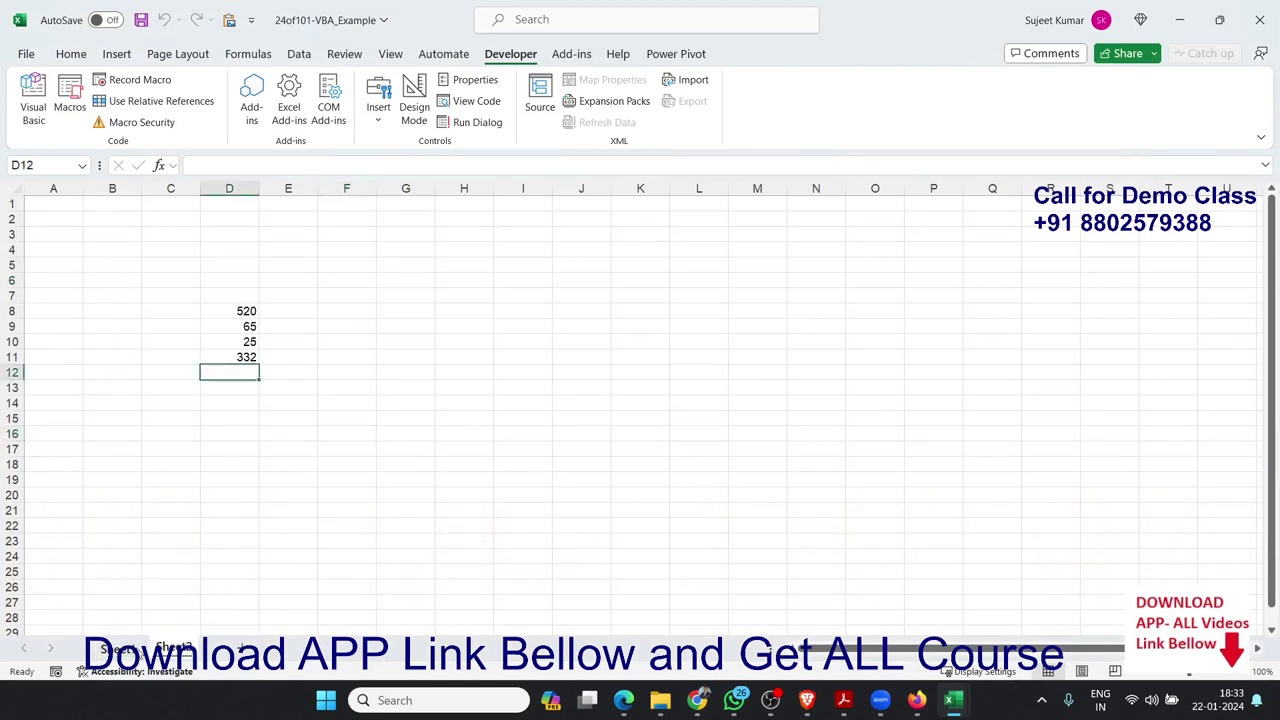
left_click(120, 650)
key("alt+F11")
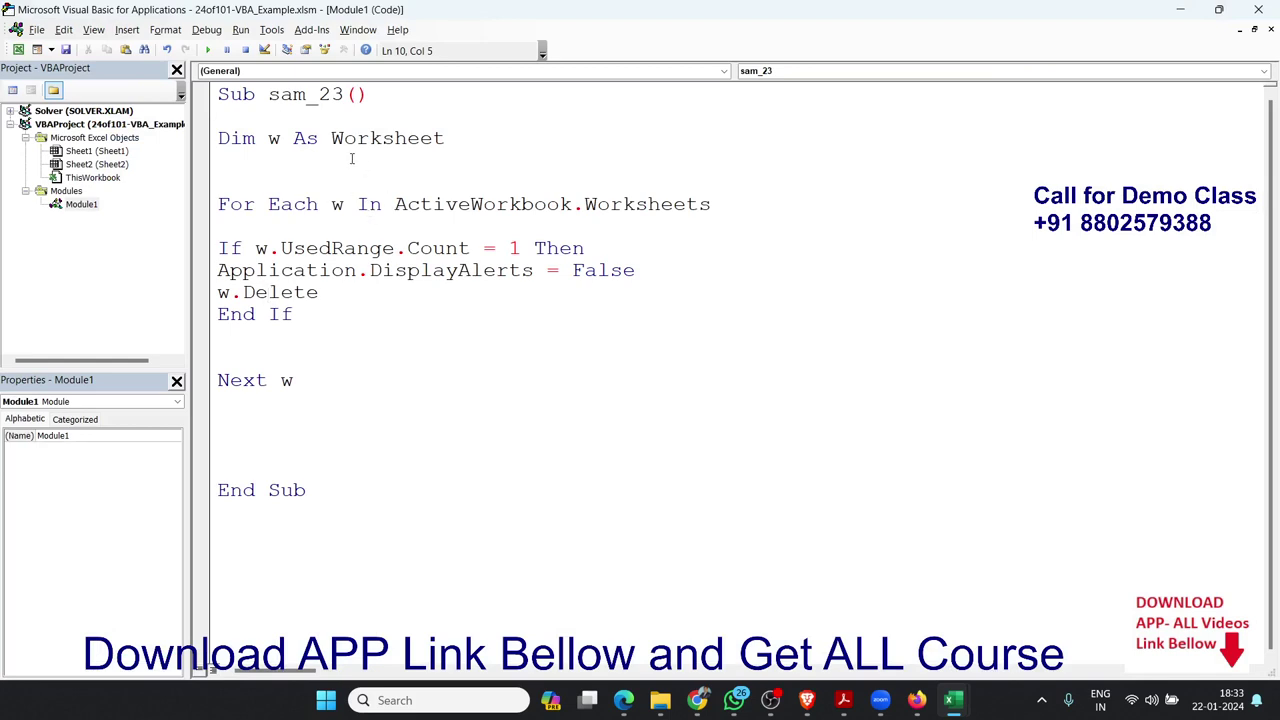
- Highlight the Worksheet declaration, Worksheets loop, UsedRange.Count = 1 test, DisplayAlerts, w.Delete, End If, and Next w
left_click(267, 138)
double_click(370, 138)
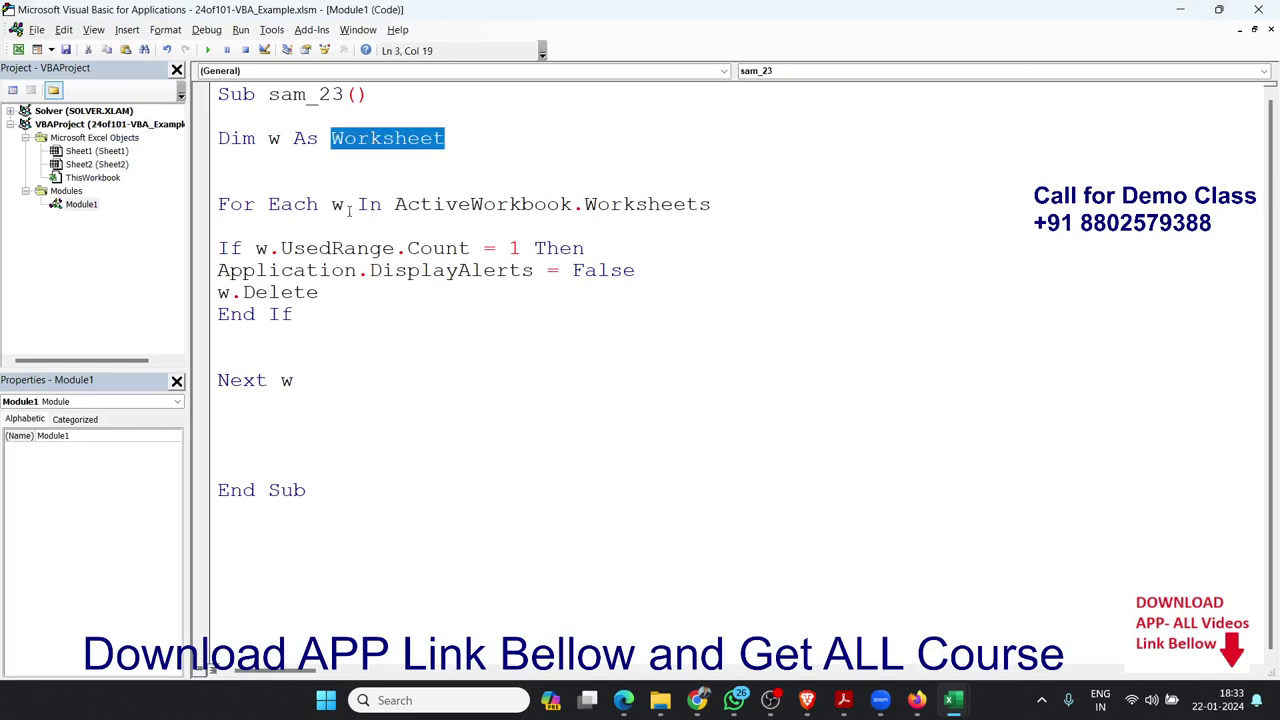
left_click_drag(407, 205, 725, 211)
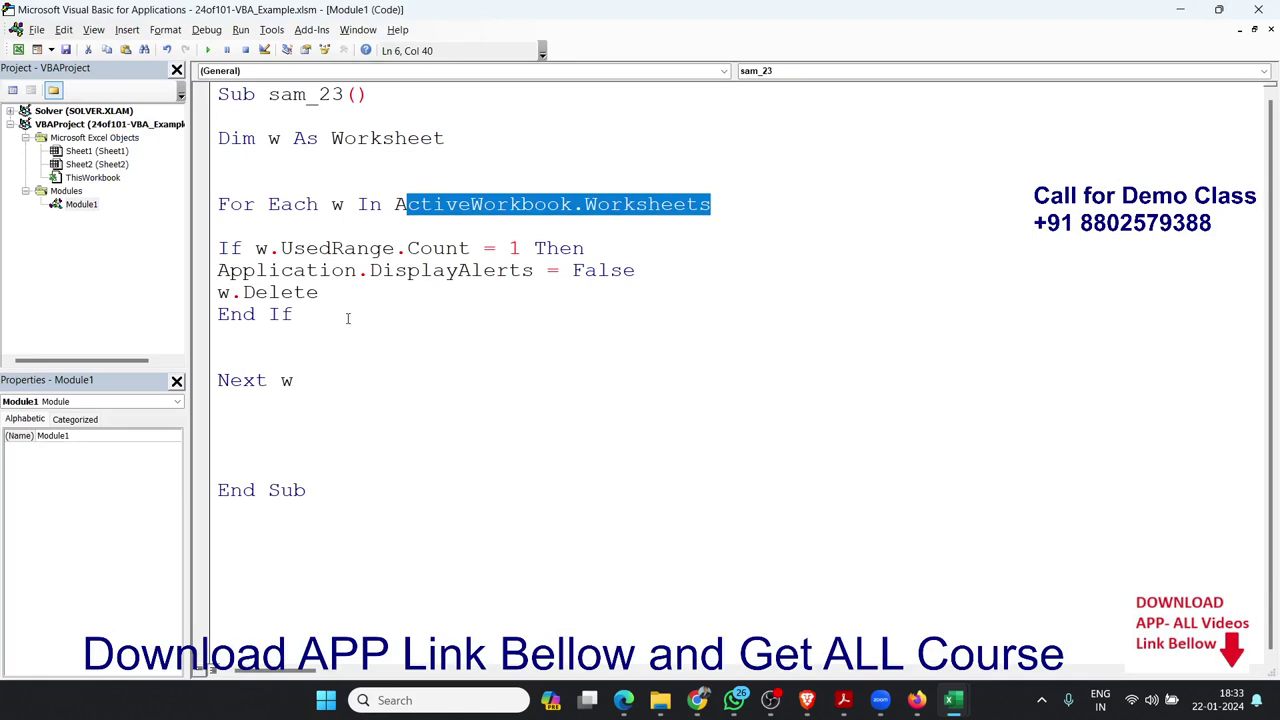
left_click_drag(255, 270, 521, 248)
left_click(257, 271)
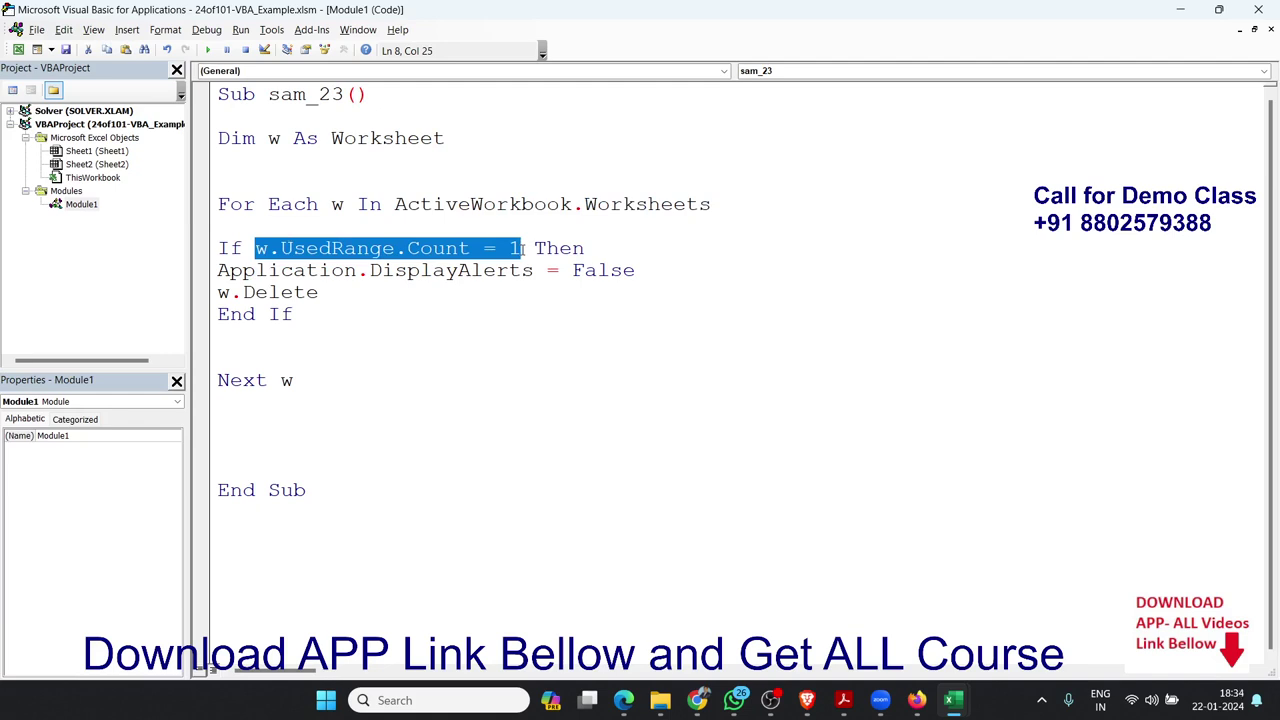
double_click(475, 271)
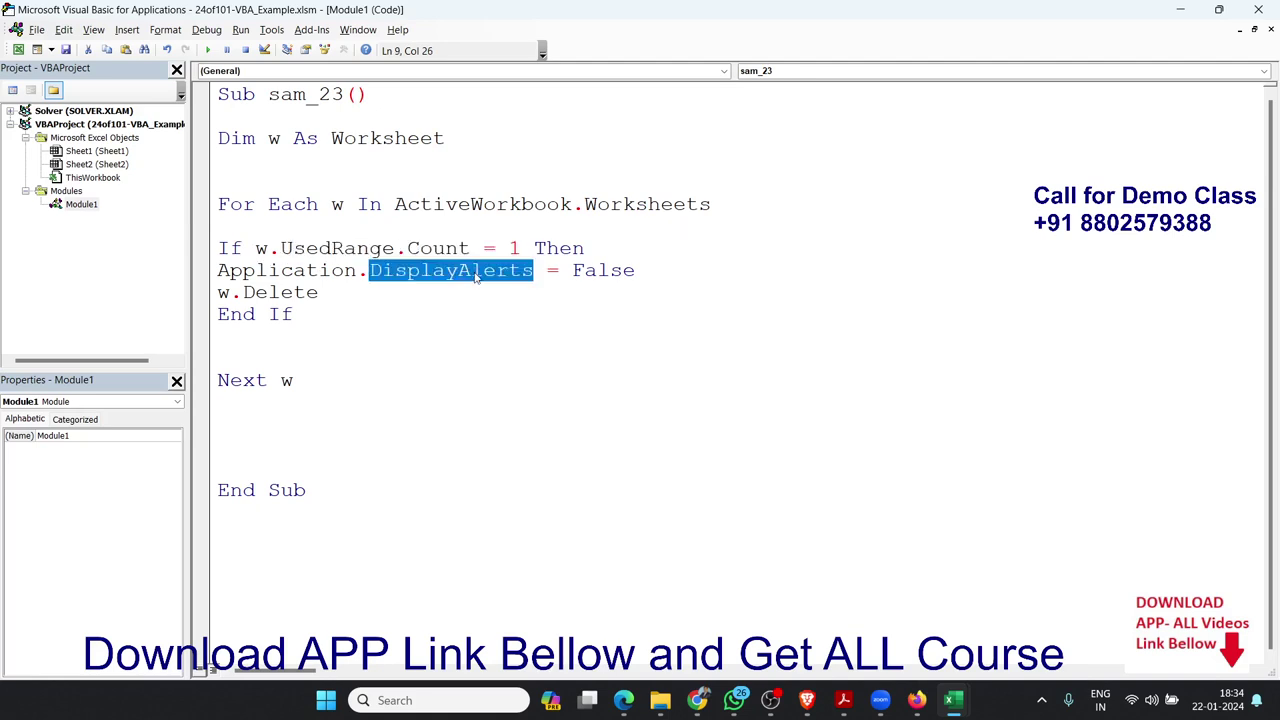
double_click(555, 271)
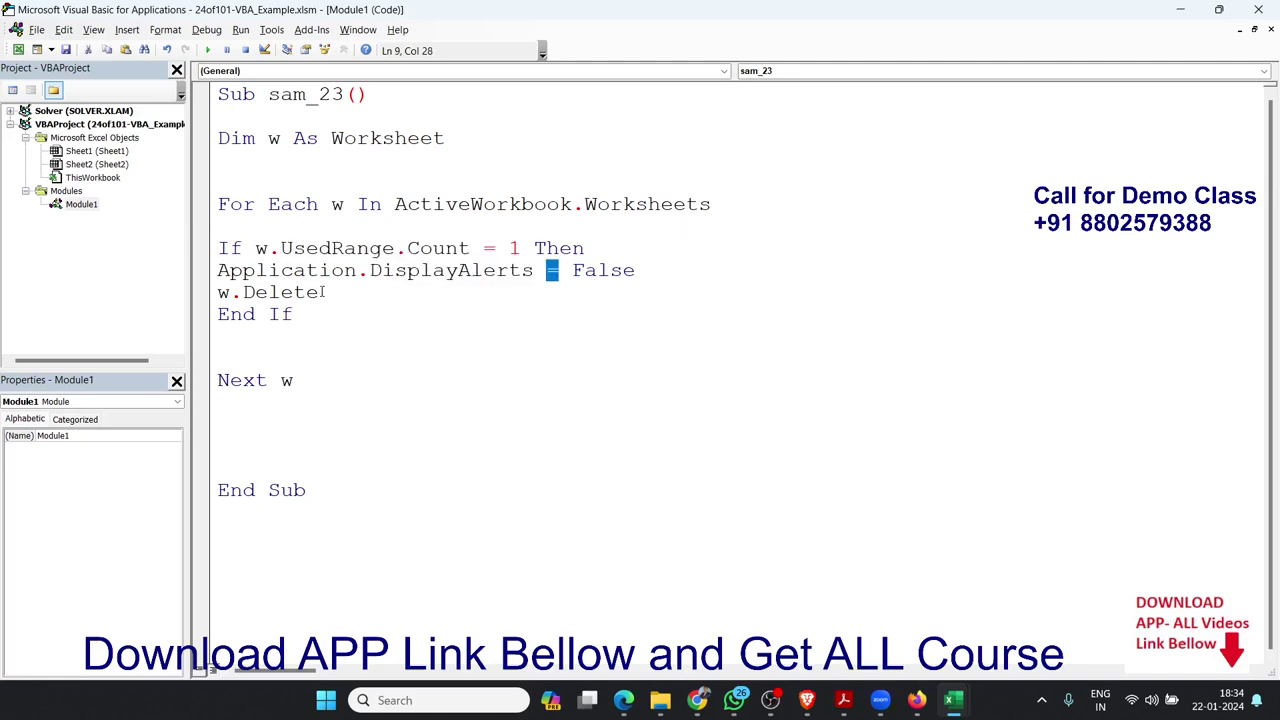
left_click_drag(323, 292, 217, 292)
double_click(271, 316)
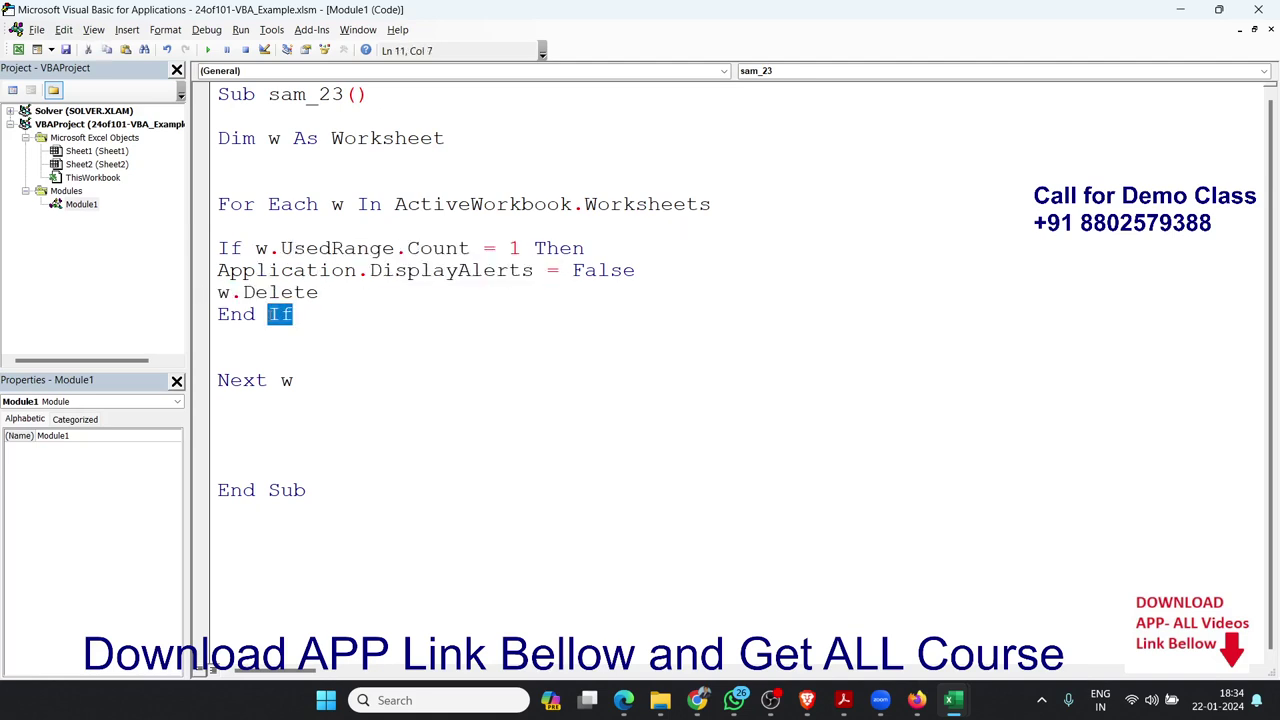
mouse_move(314, 393)
left_mouse_down()
mouse_move(218, 314)
mouse_move(207, 190)
left_mouse_up()
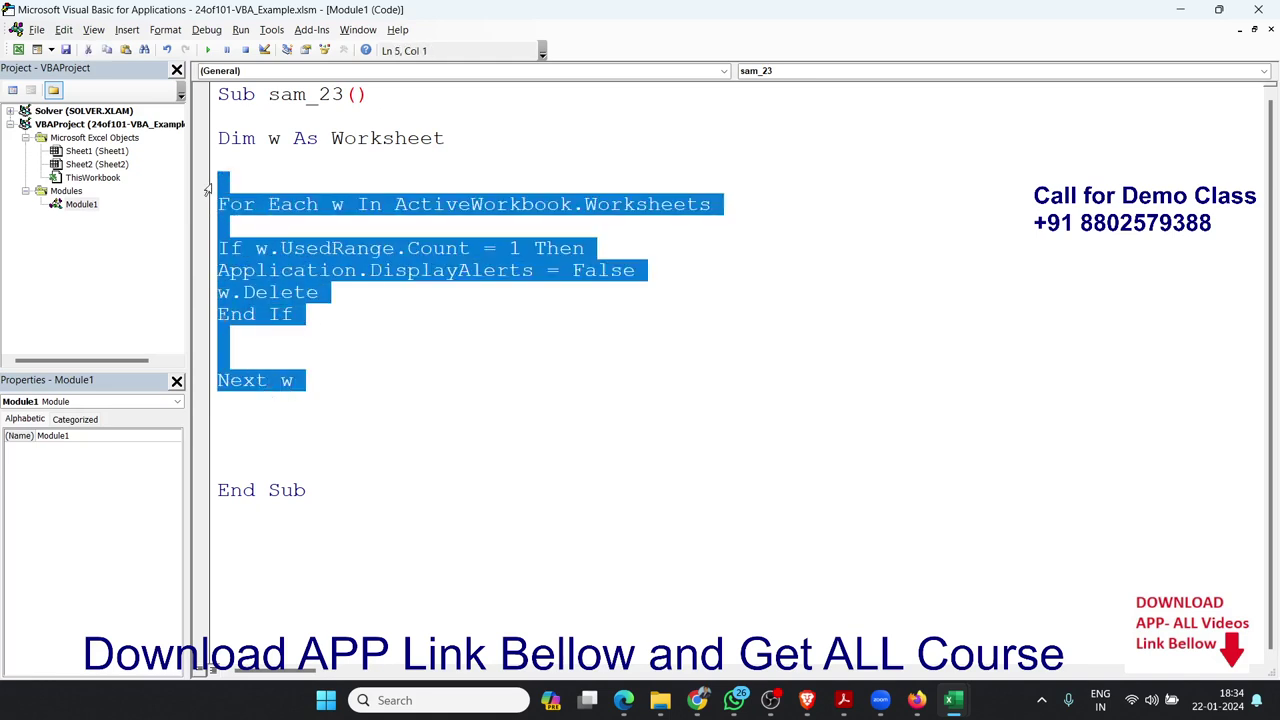
- Select the entire sam_23 macro from Sub to End Sub and return to the Excel workbook
left_click(329, 466)
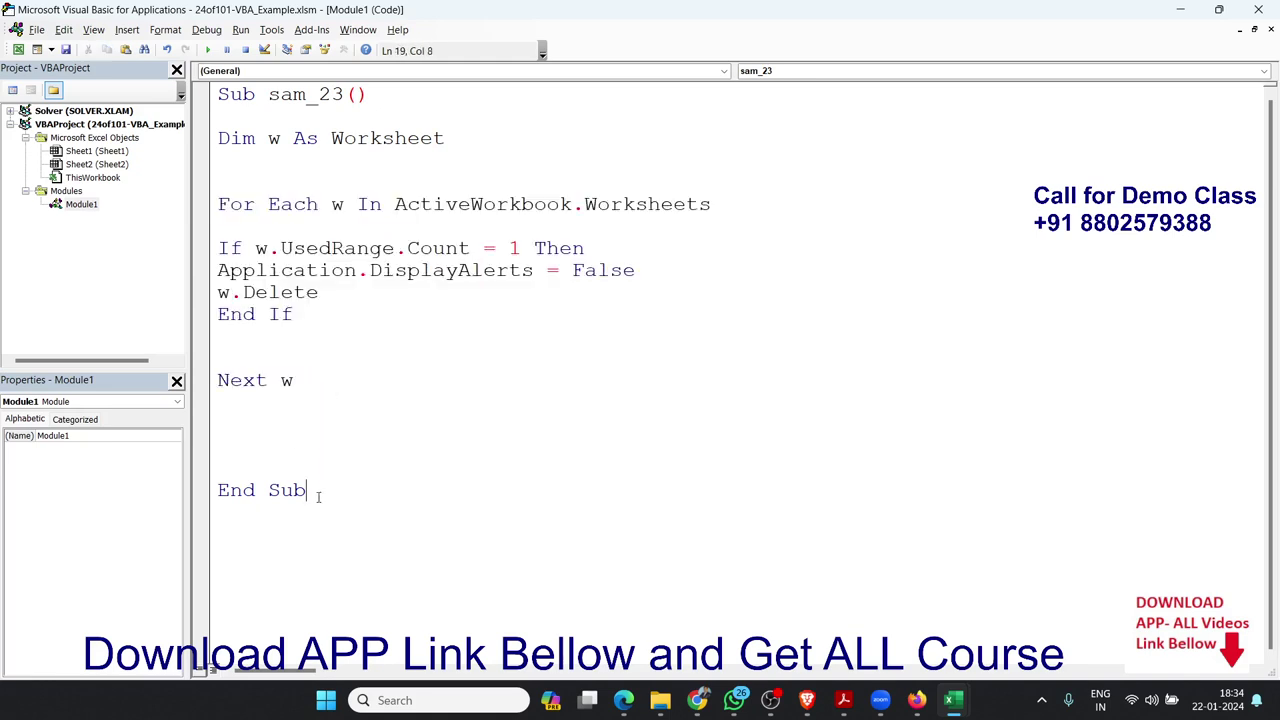
left_click_drag(306, 490, 168, 100)
key("ctrl+c")
left_click(210, 320)
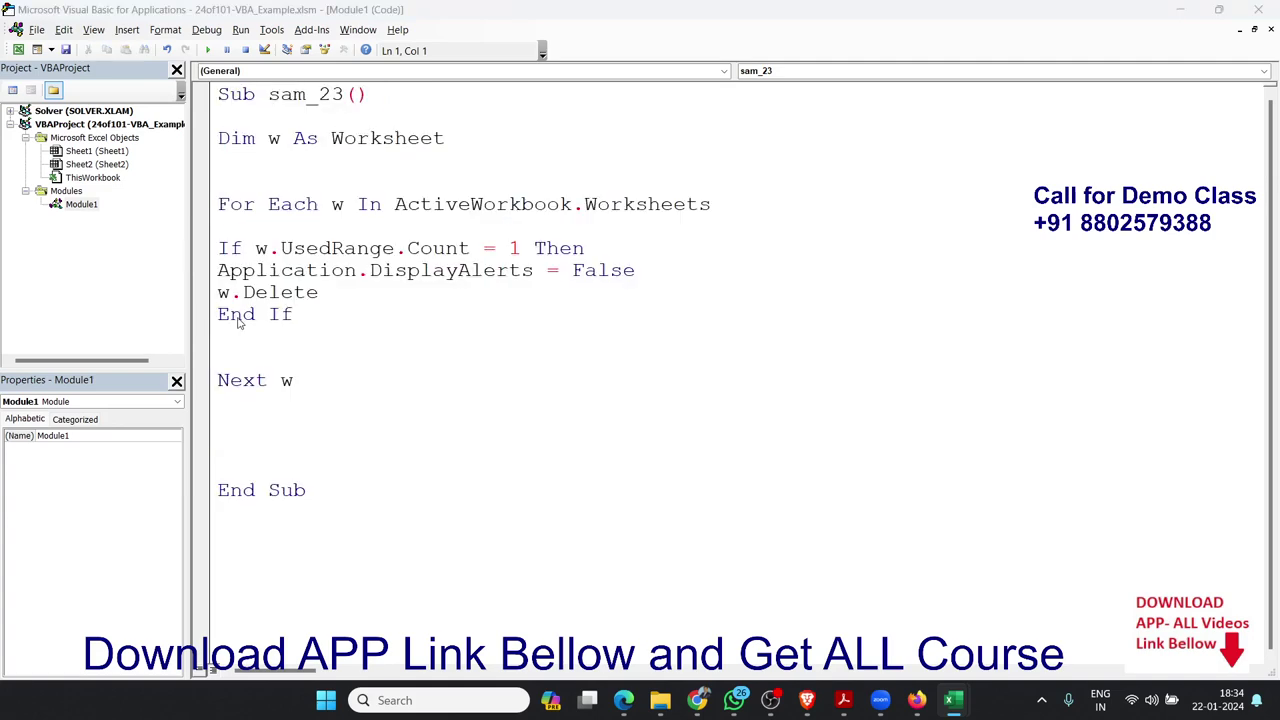
key("alt+F11")
- Paste the copied sam_23 code at cell E3, filling E3:E21 beside the name list
left_click(250, 222)
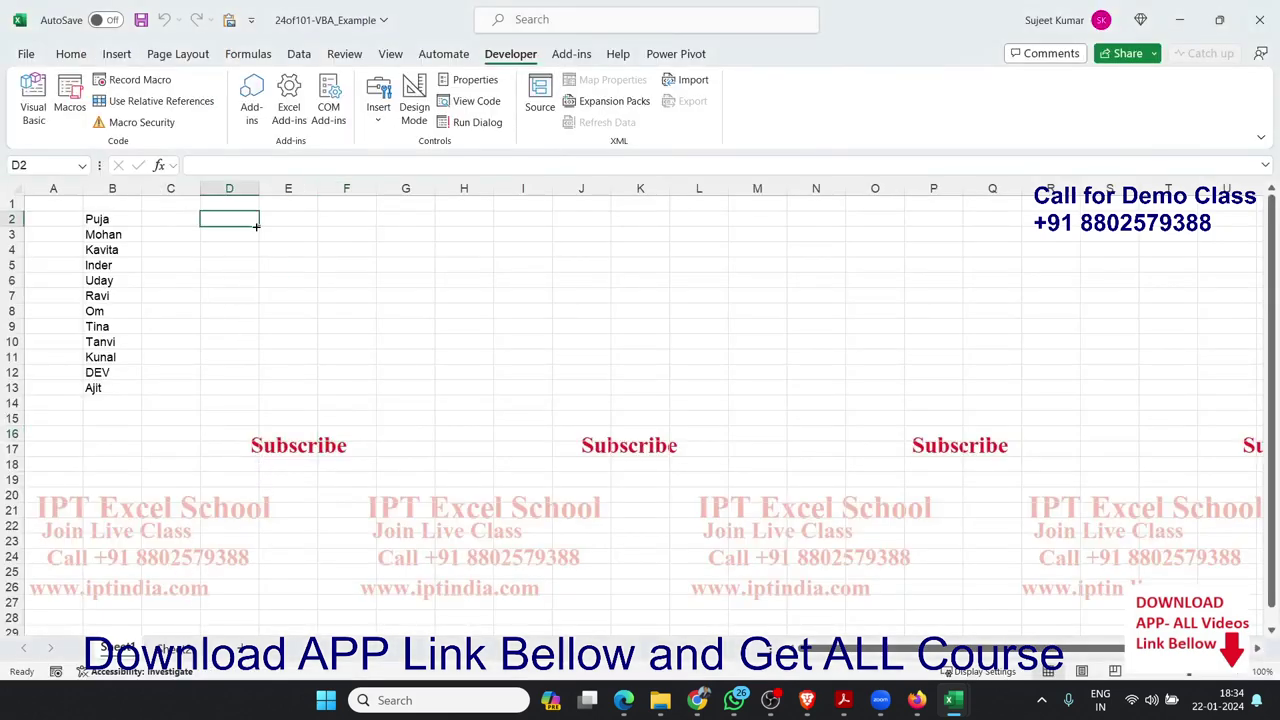
left_click(291, 230)
key("ctrl+v")
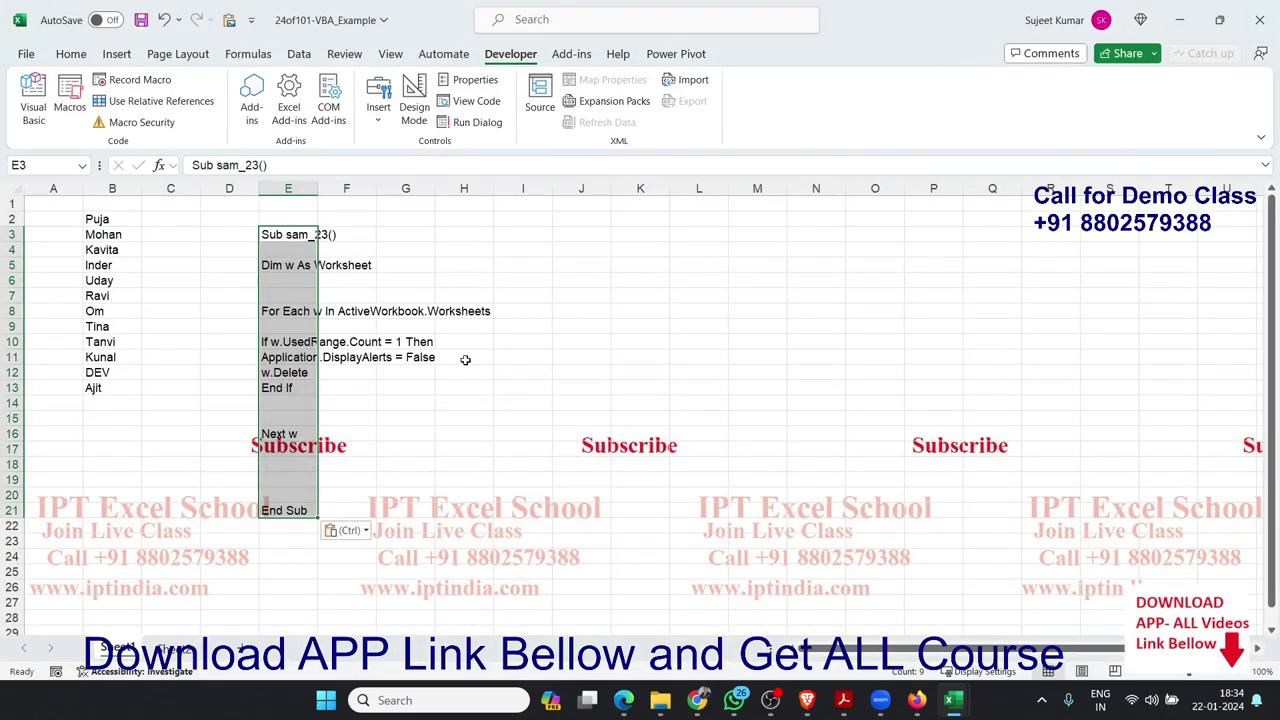
left_click(465, 359)
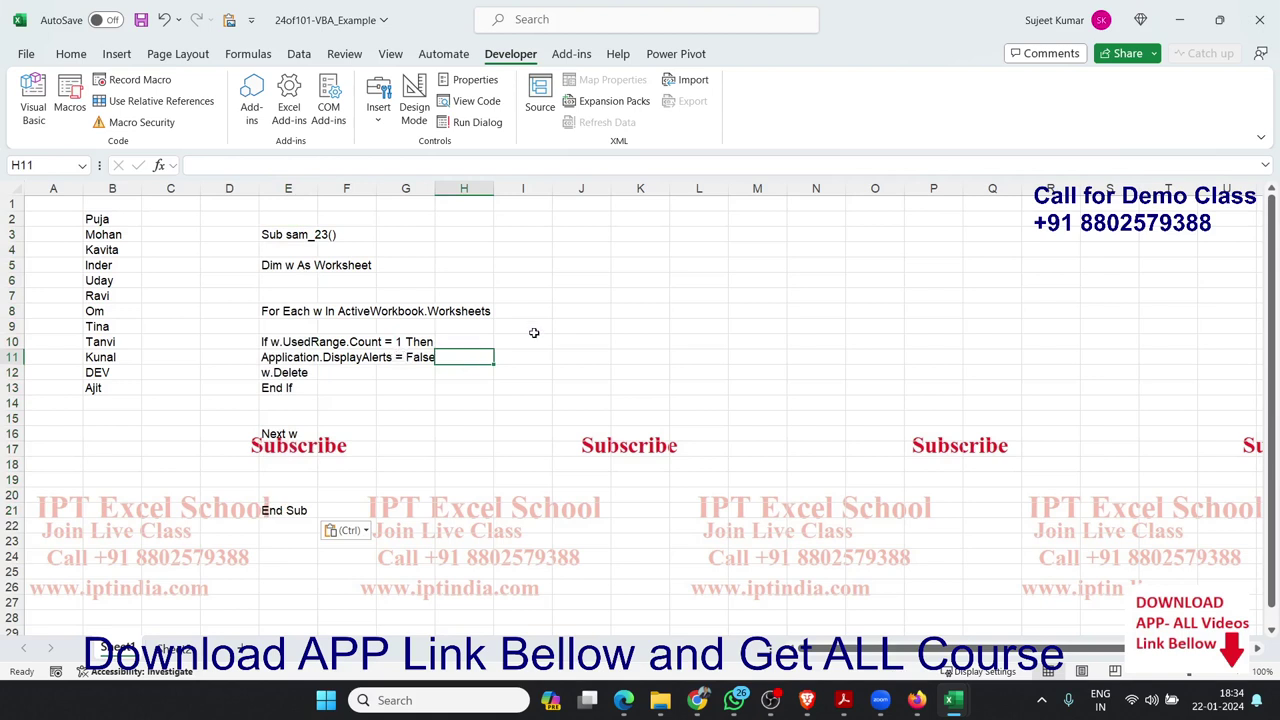